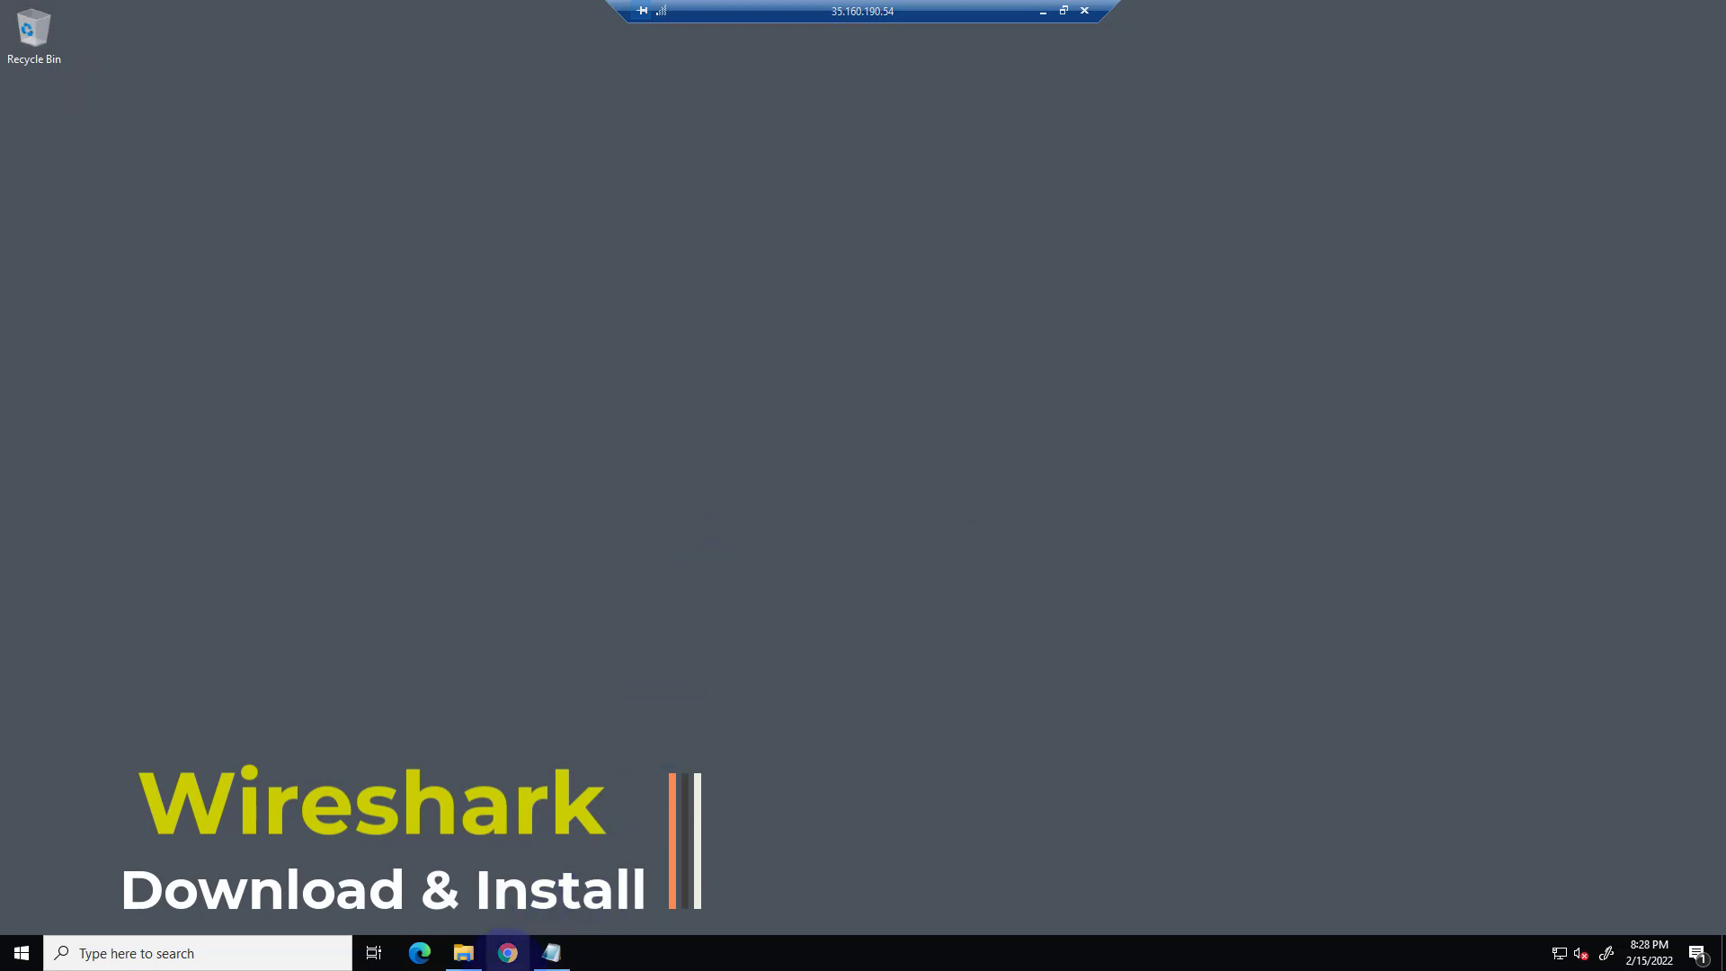
In Chrome, search Google for "wireshark download" and open the official Download Wireshark page on wireshark.org.
{"action": "left_click", "coordinate": [508, 953]}
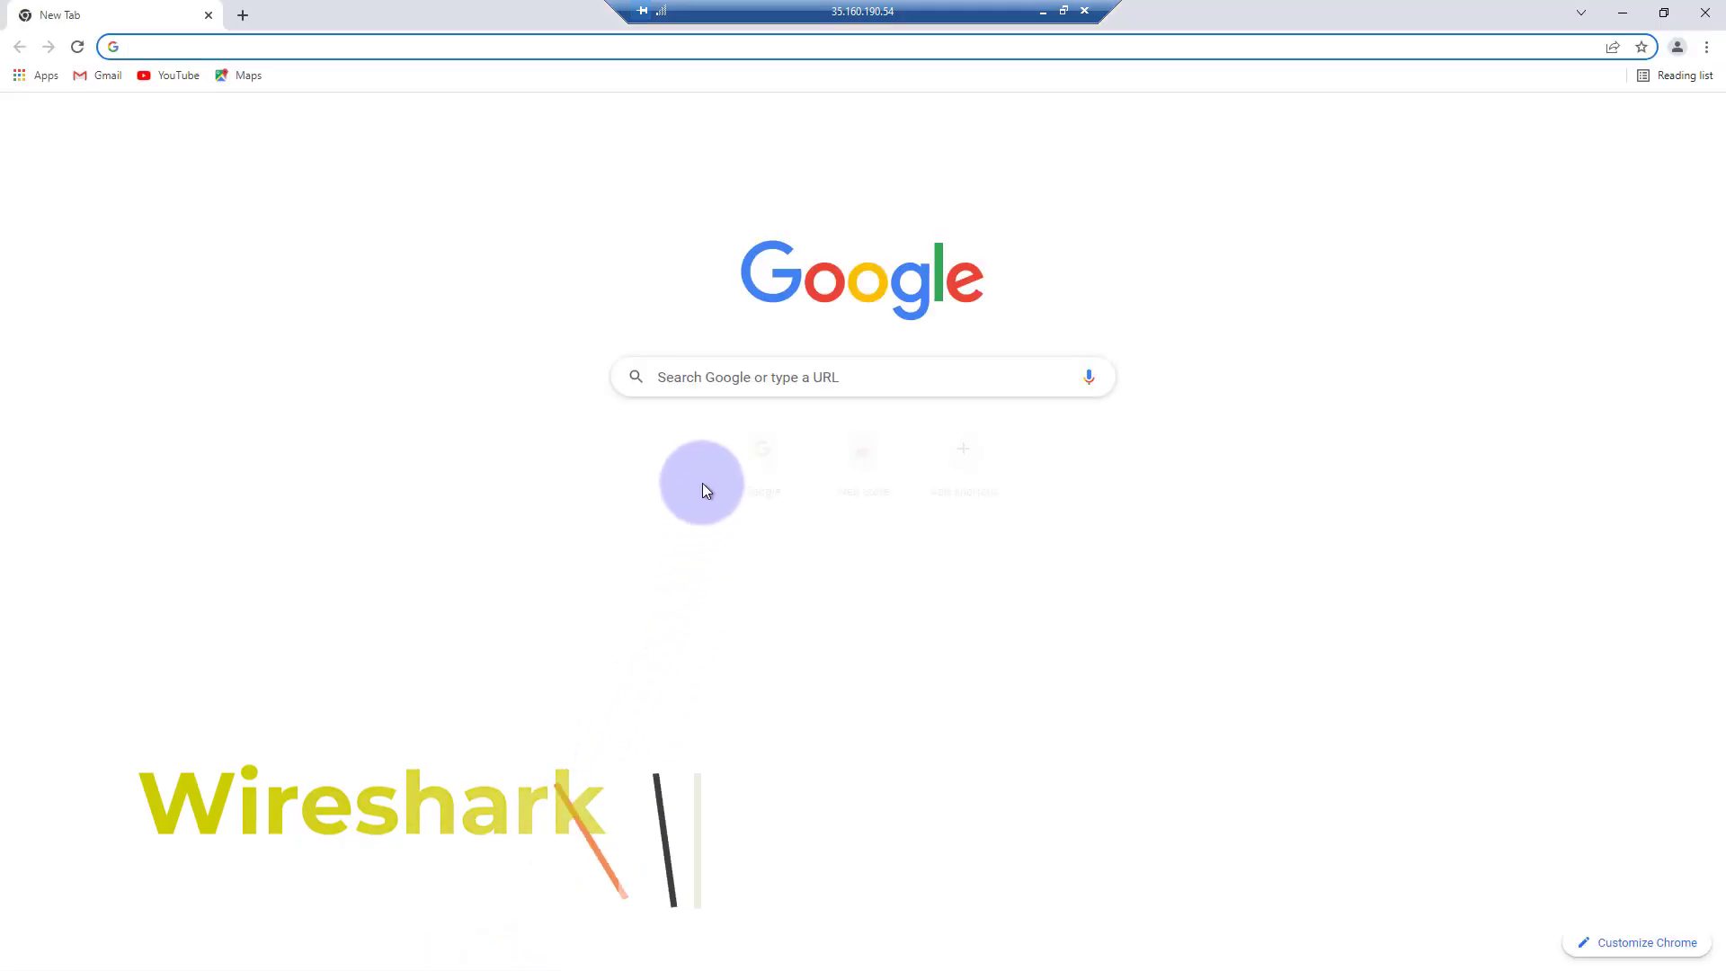
{"action": "left_click", "coordinate": [690, 384]}
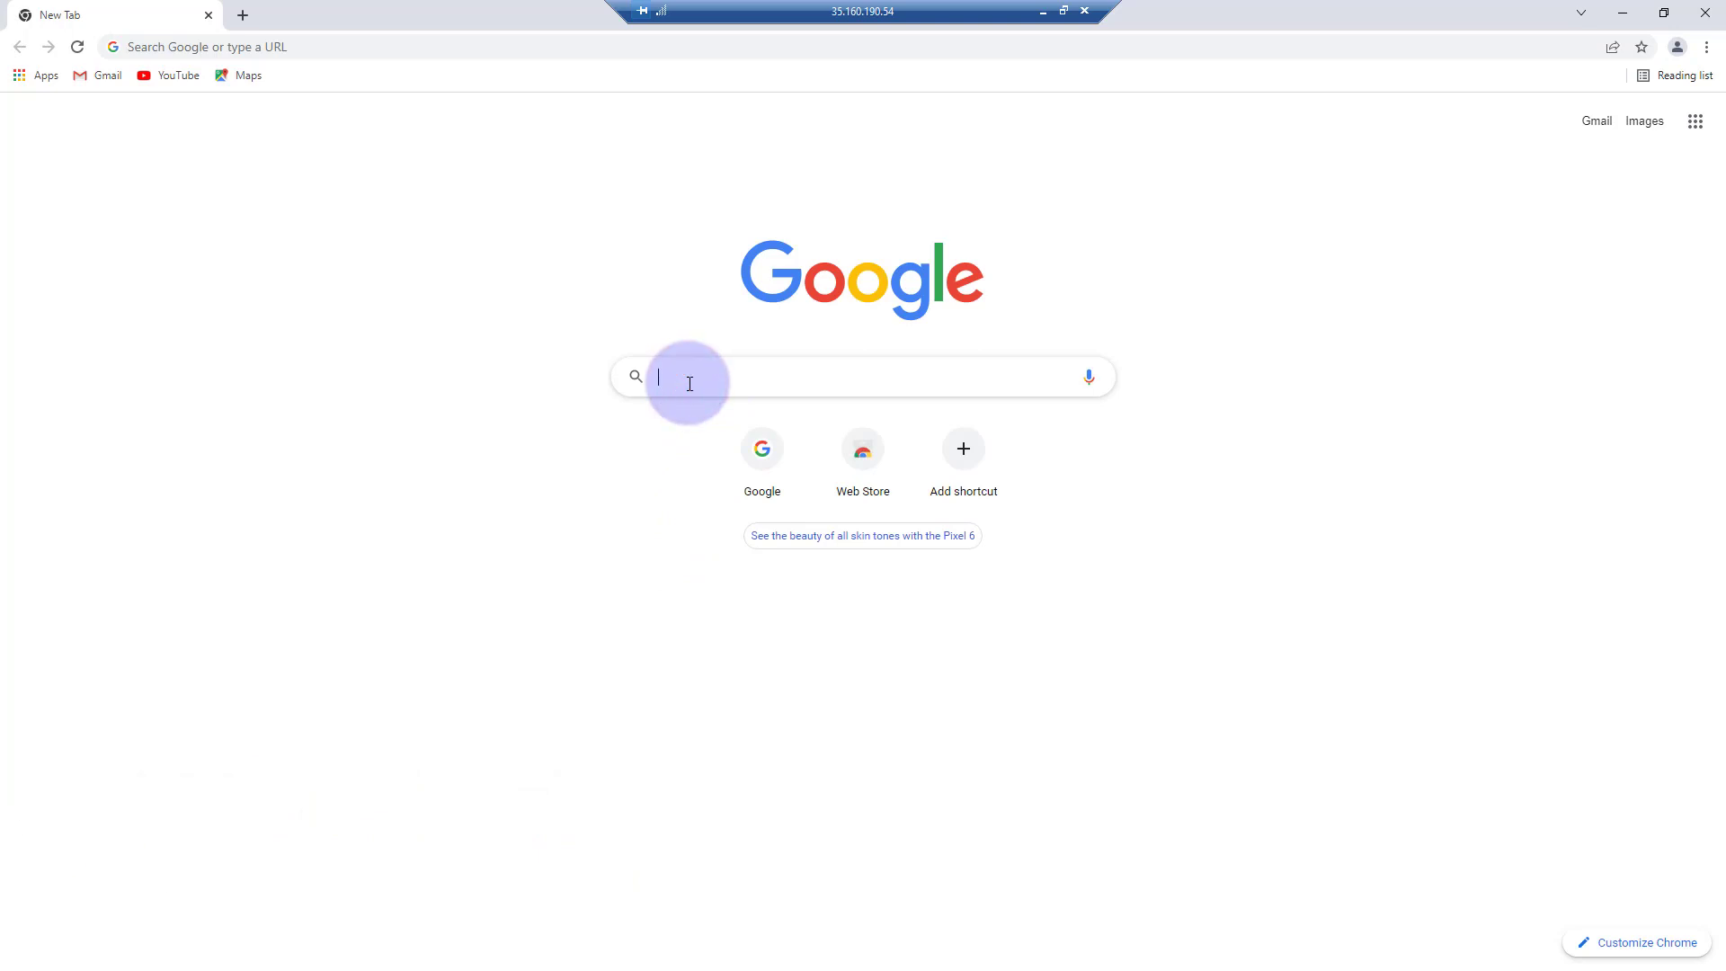
{"action": "type", "text": "wireshark down"}
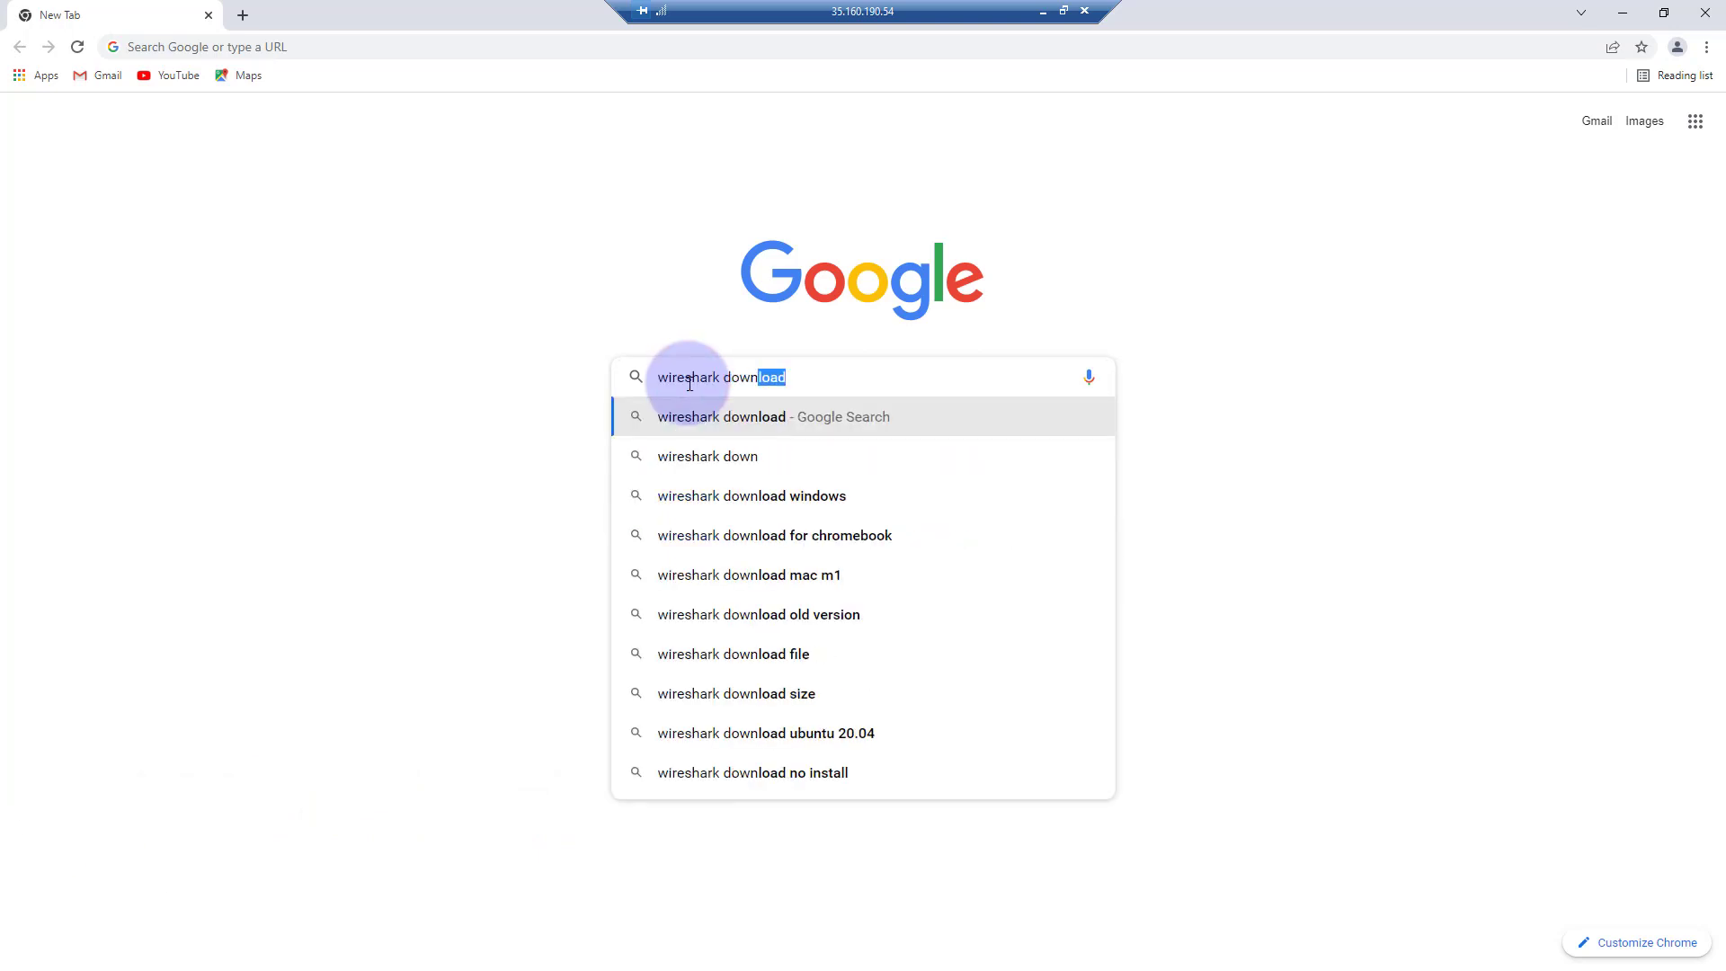
{"action": "key", "text": "Return"}
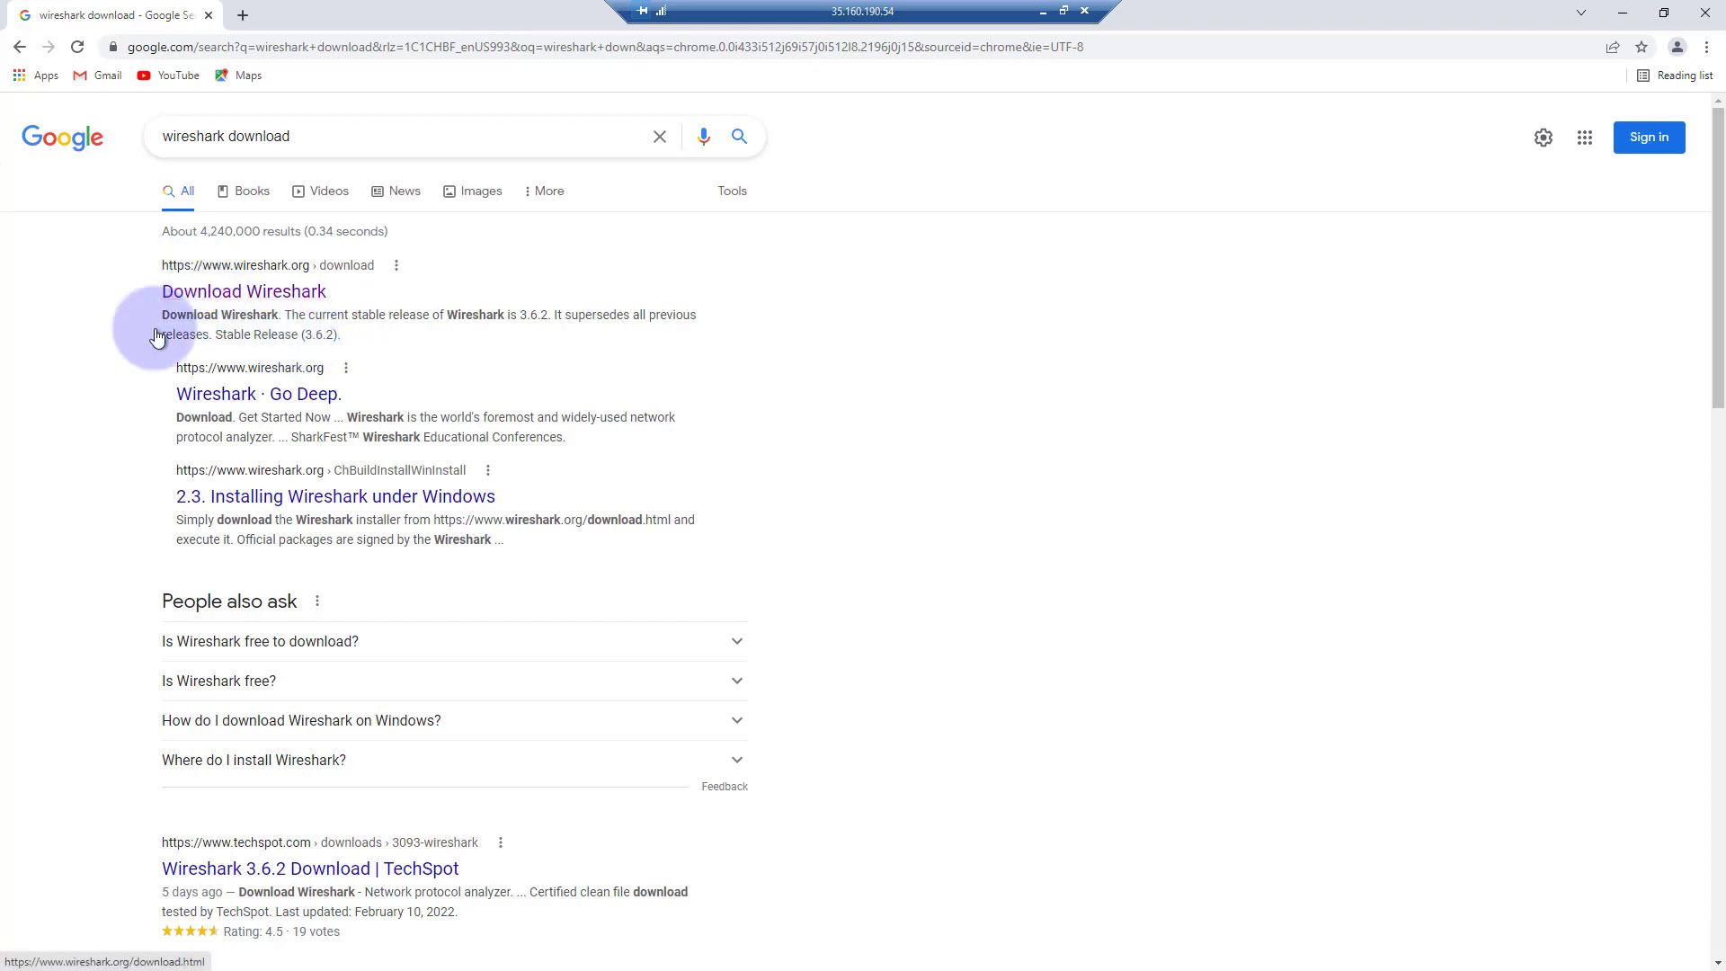
{"action": "left_click", "coordinate": [205, 296]}
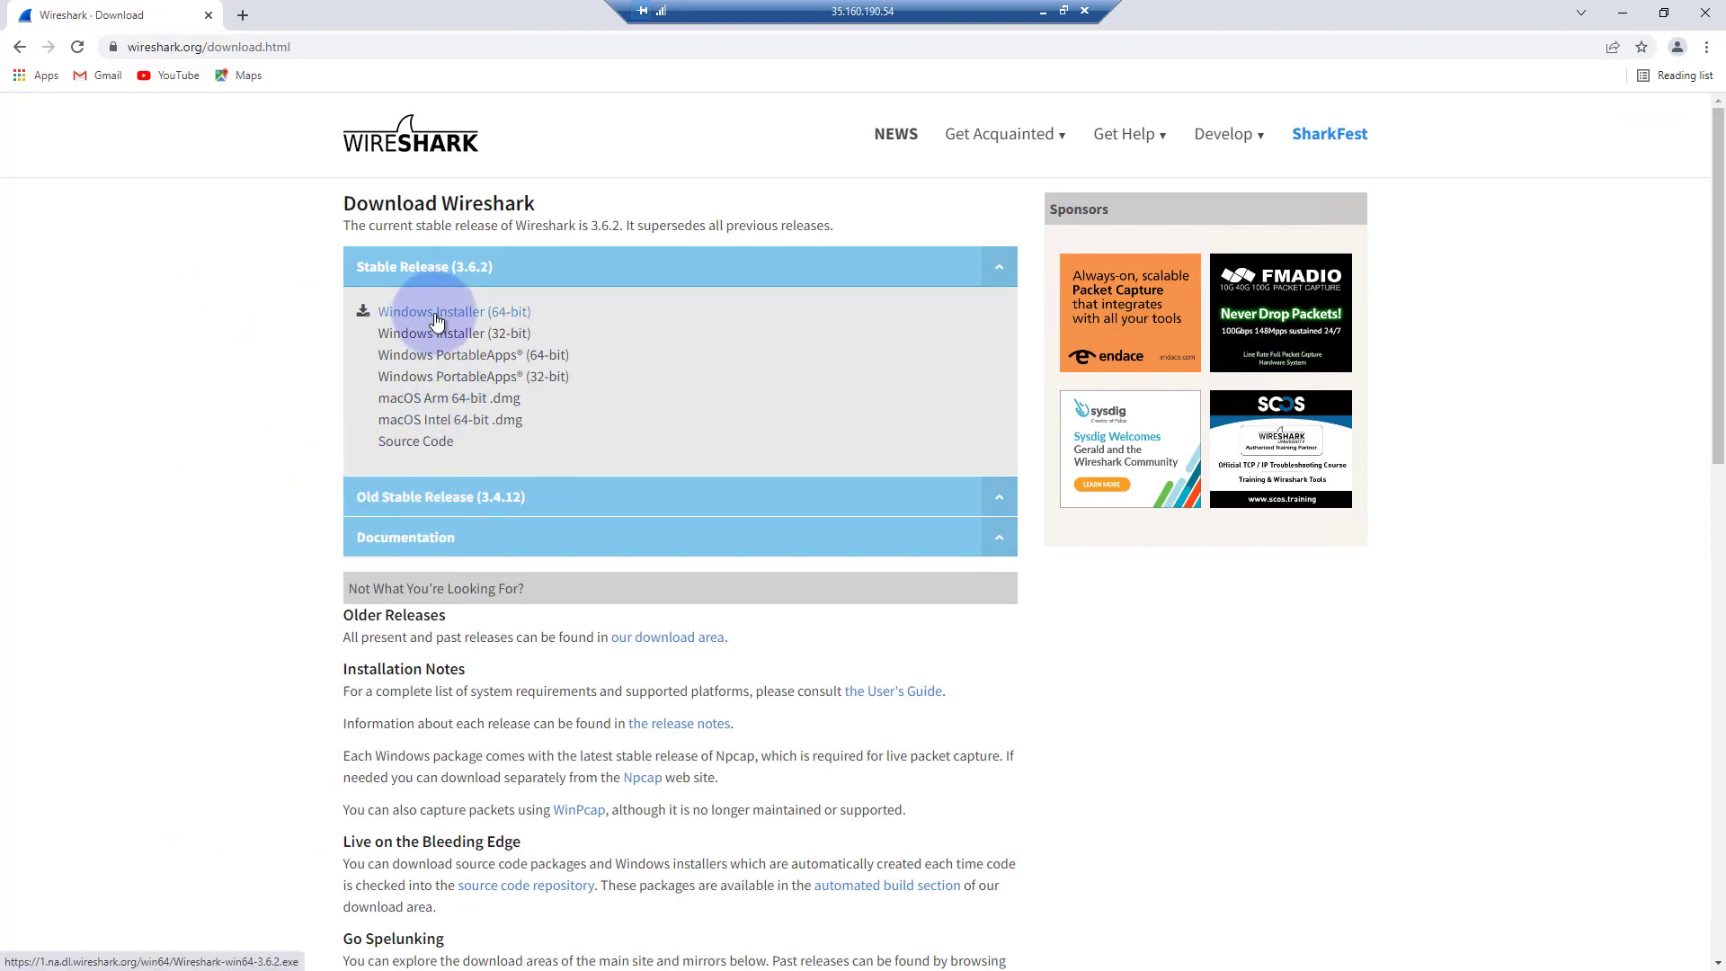
Download the 64-bit Windows installer of stable release 3.6.2, launch it and minimise the browser.
{"action": "left_click", "coordinate": [499, 314]}
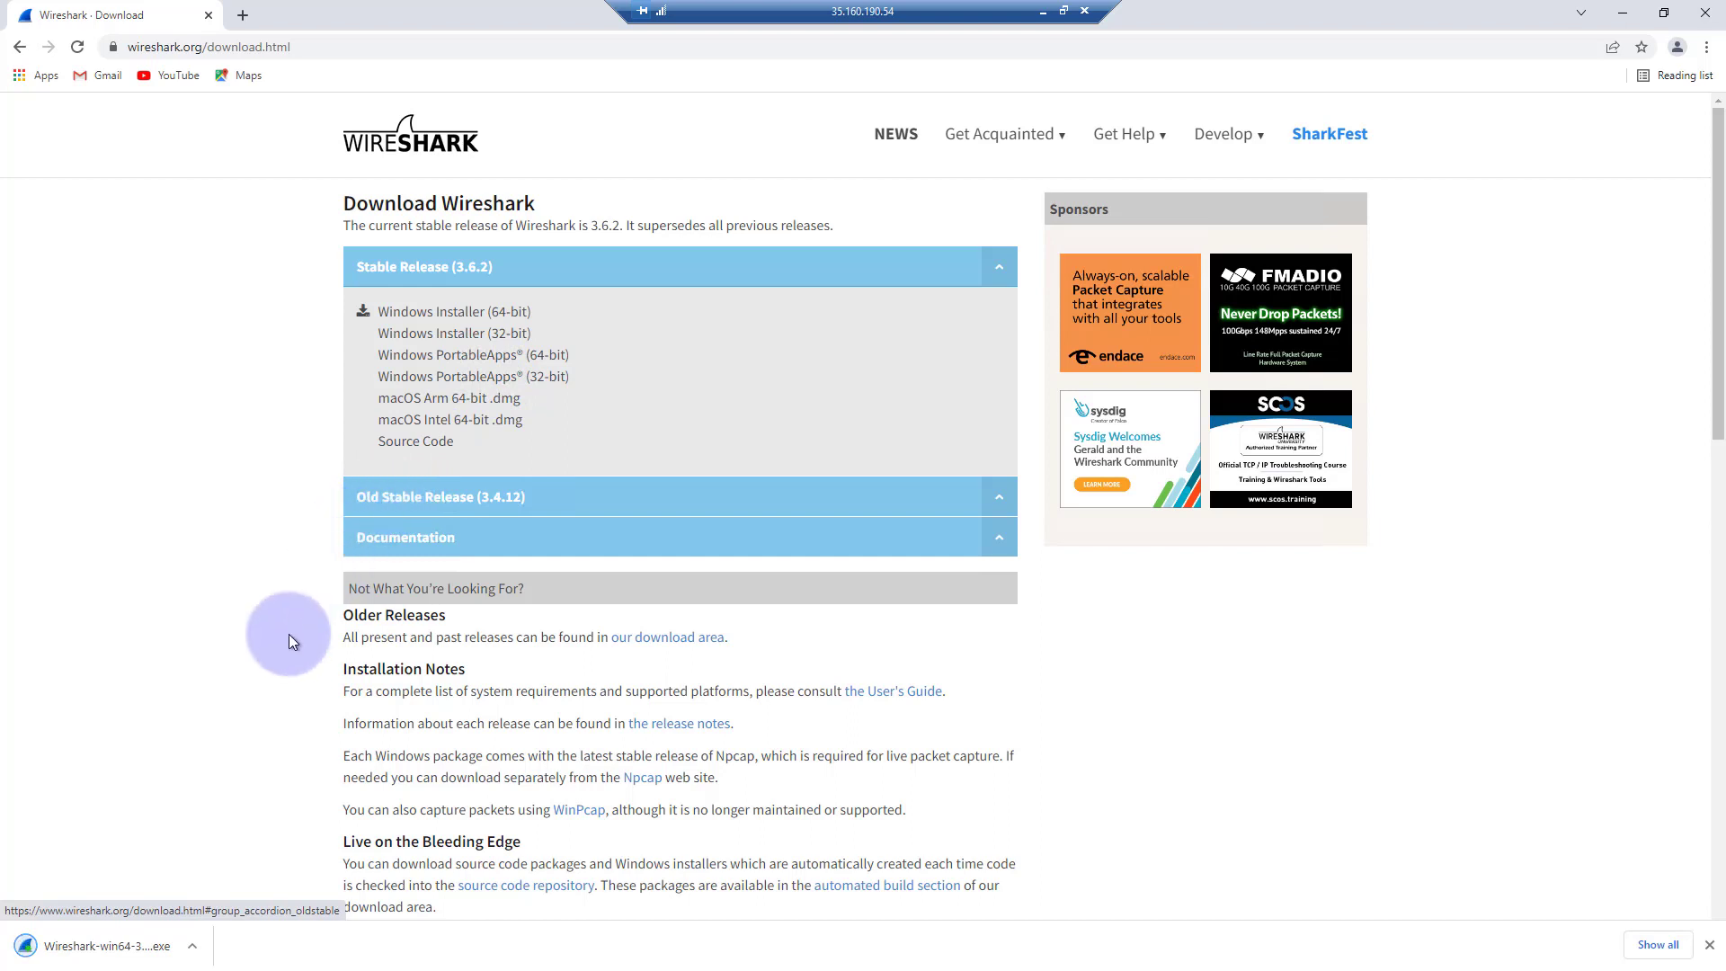
{"action": "left_click", "coordinate": [95, 948]}
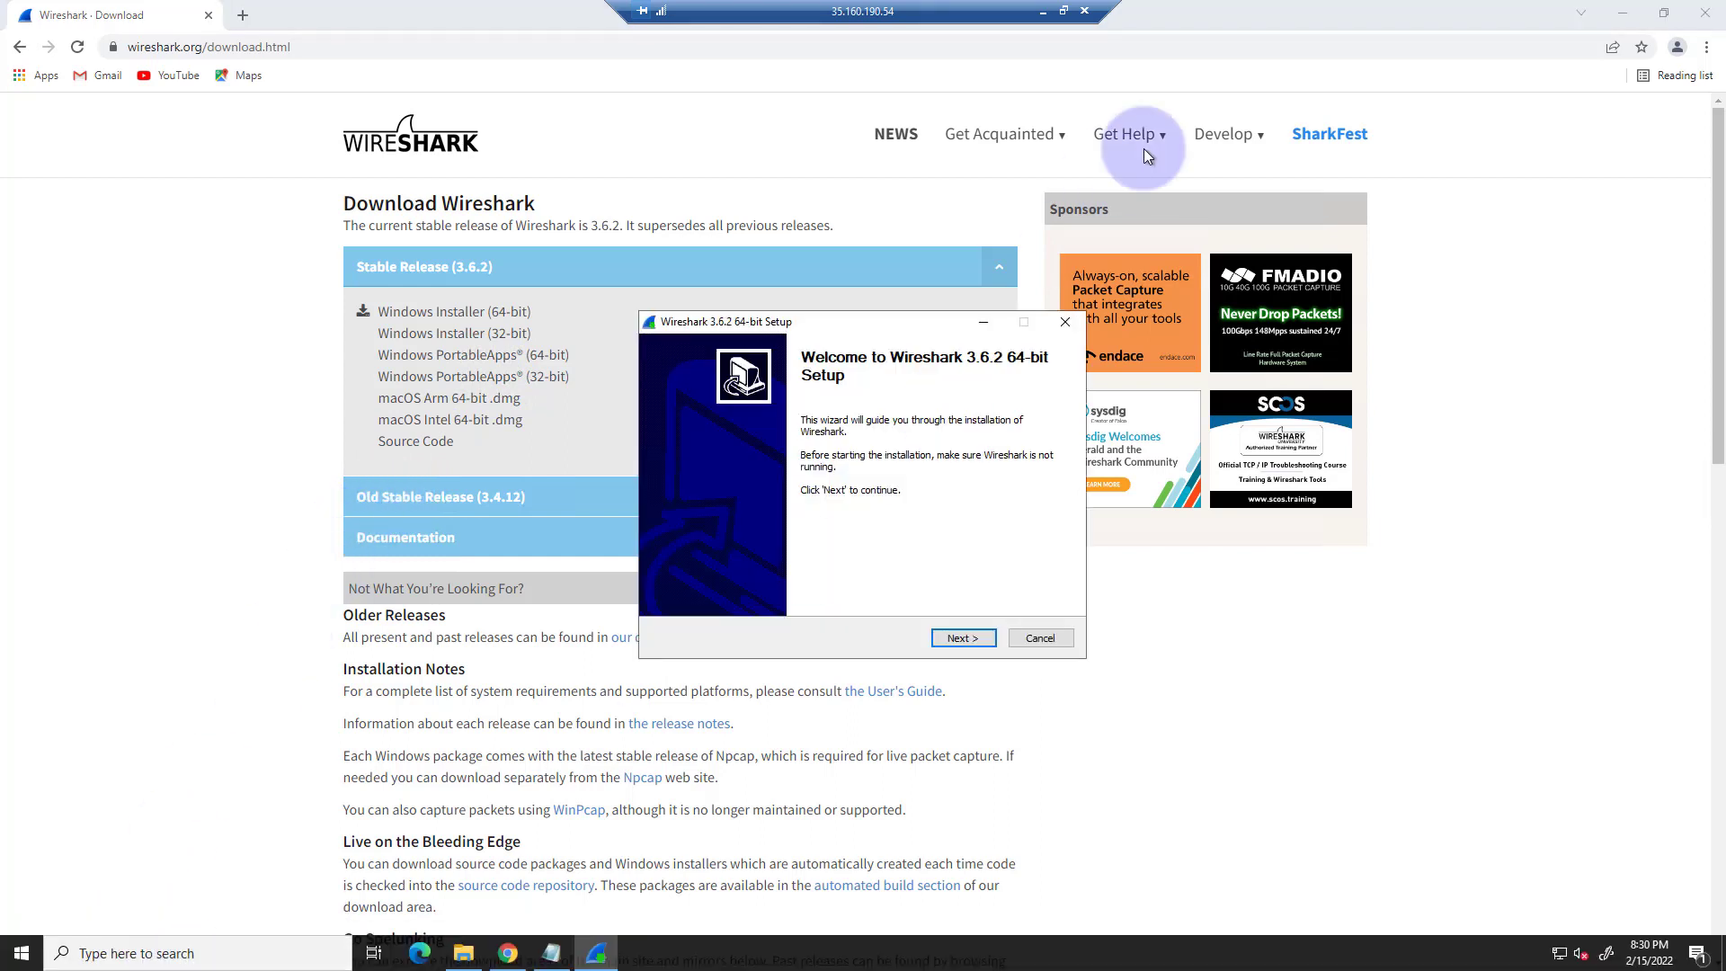
{"action": "left_click", "coordinate": [1619, 14]}
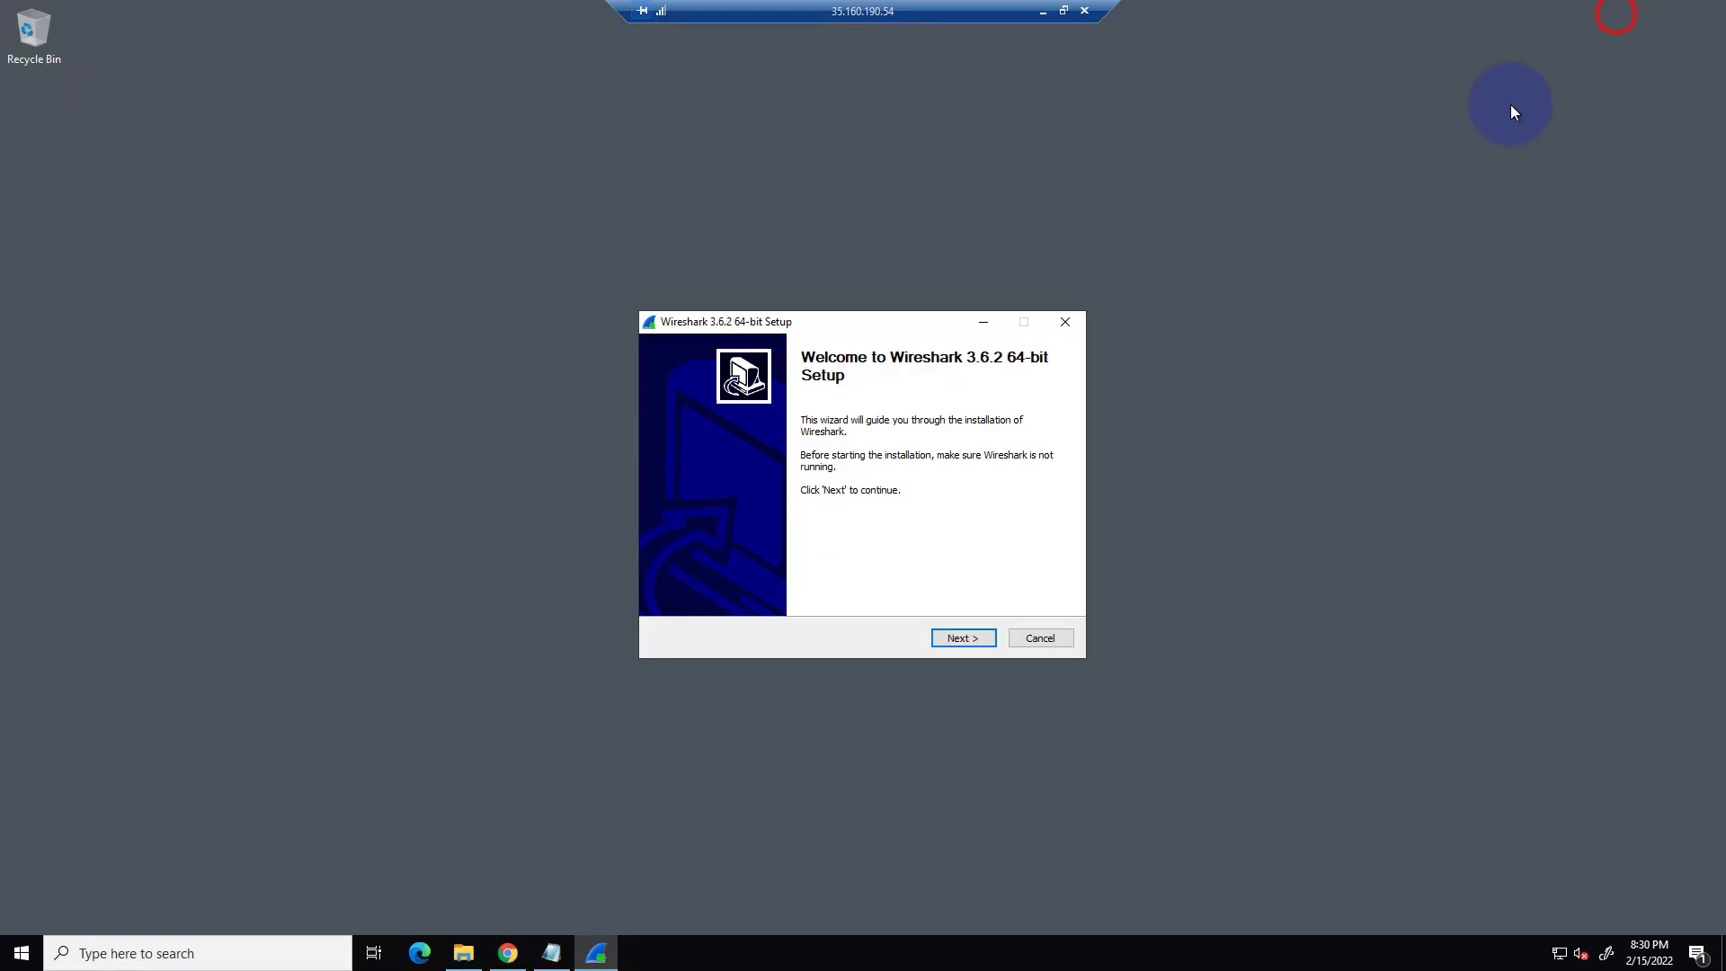
Acknowledge the Wireshark license, keep the default setup choices, and proceed with the installation as far as the Npcap 1.55 installation options.
{"action": "left_click", "coordinate": [956, 638]}
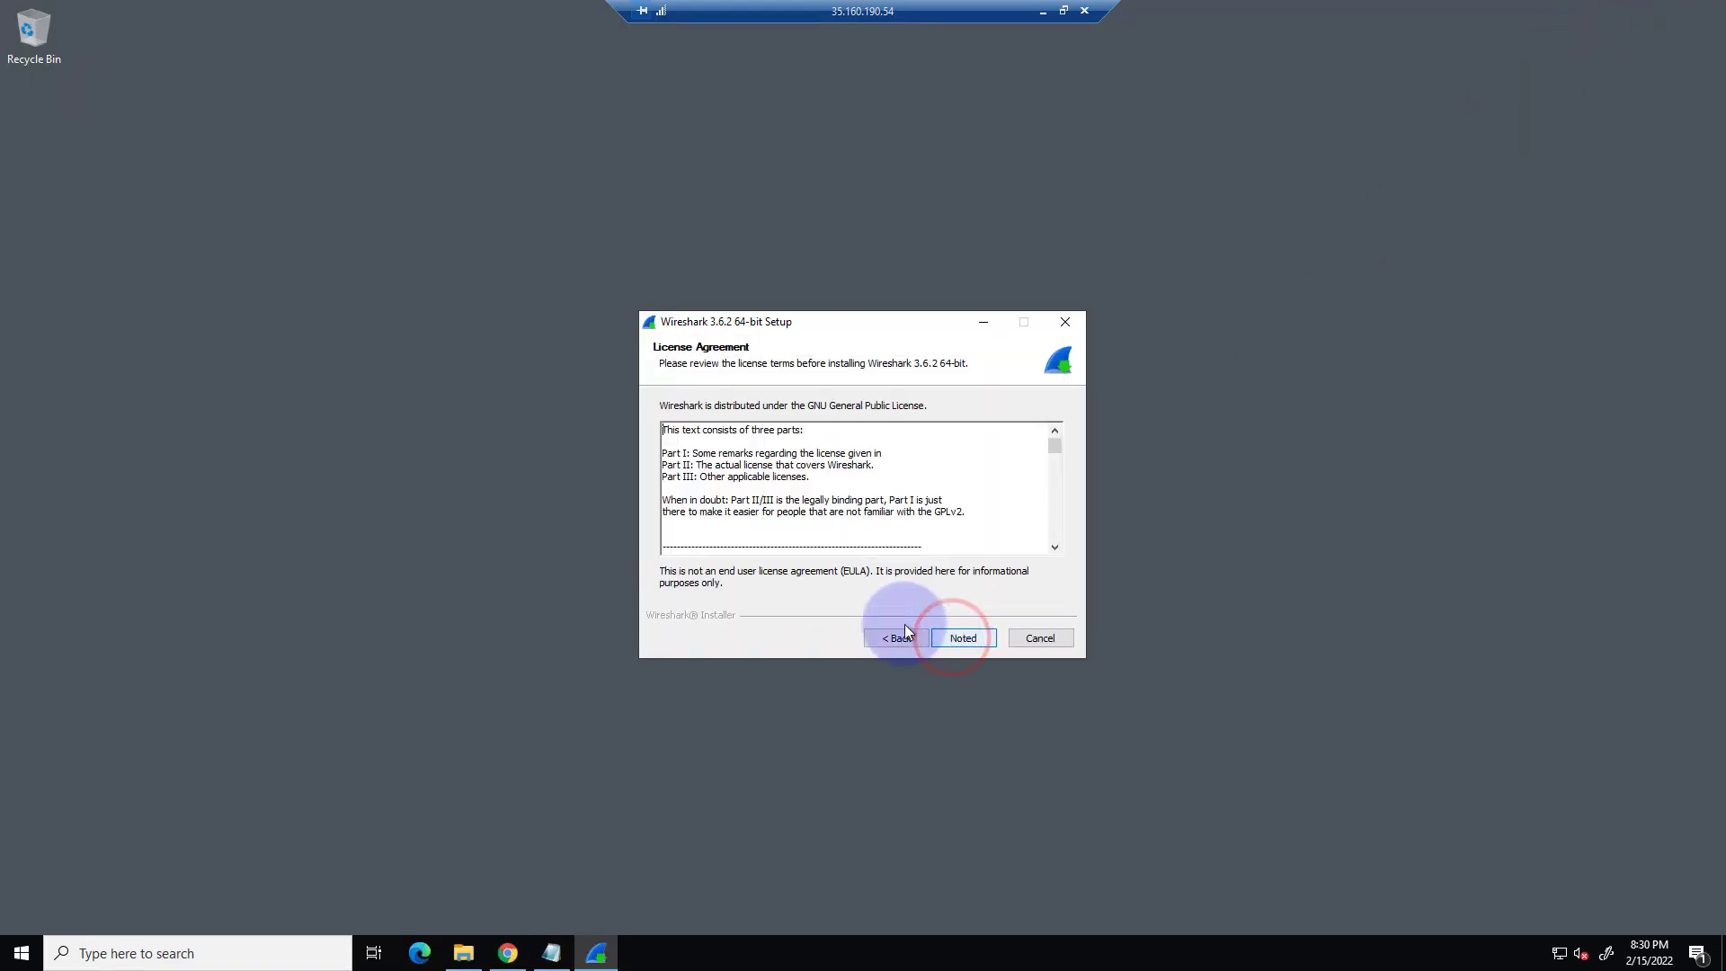
{"action": "left_click", "coordinate": [955, 644]}
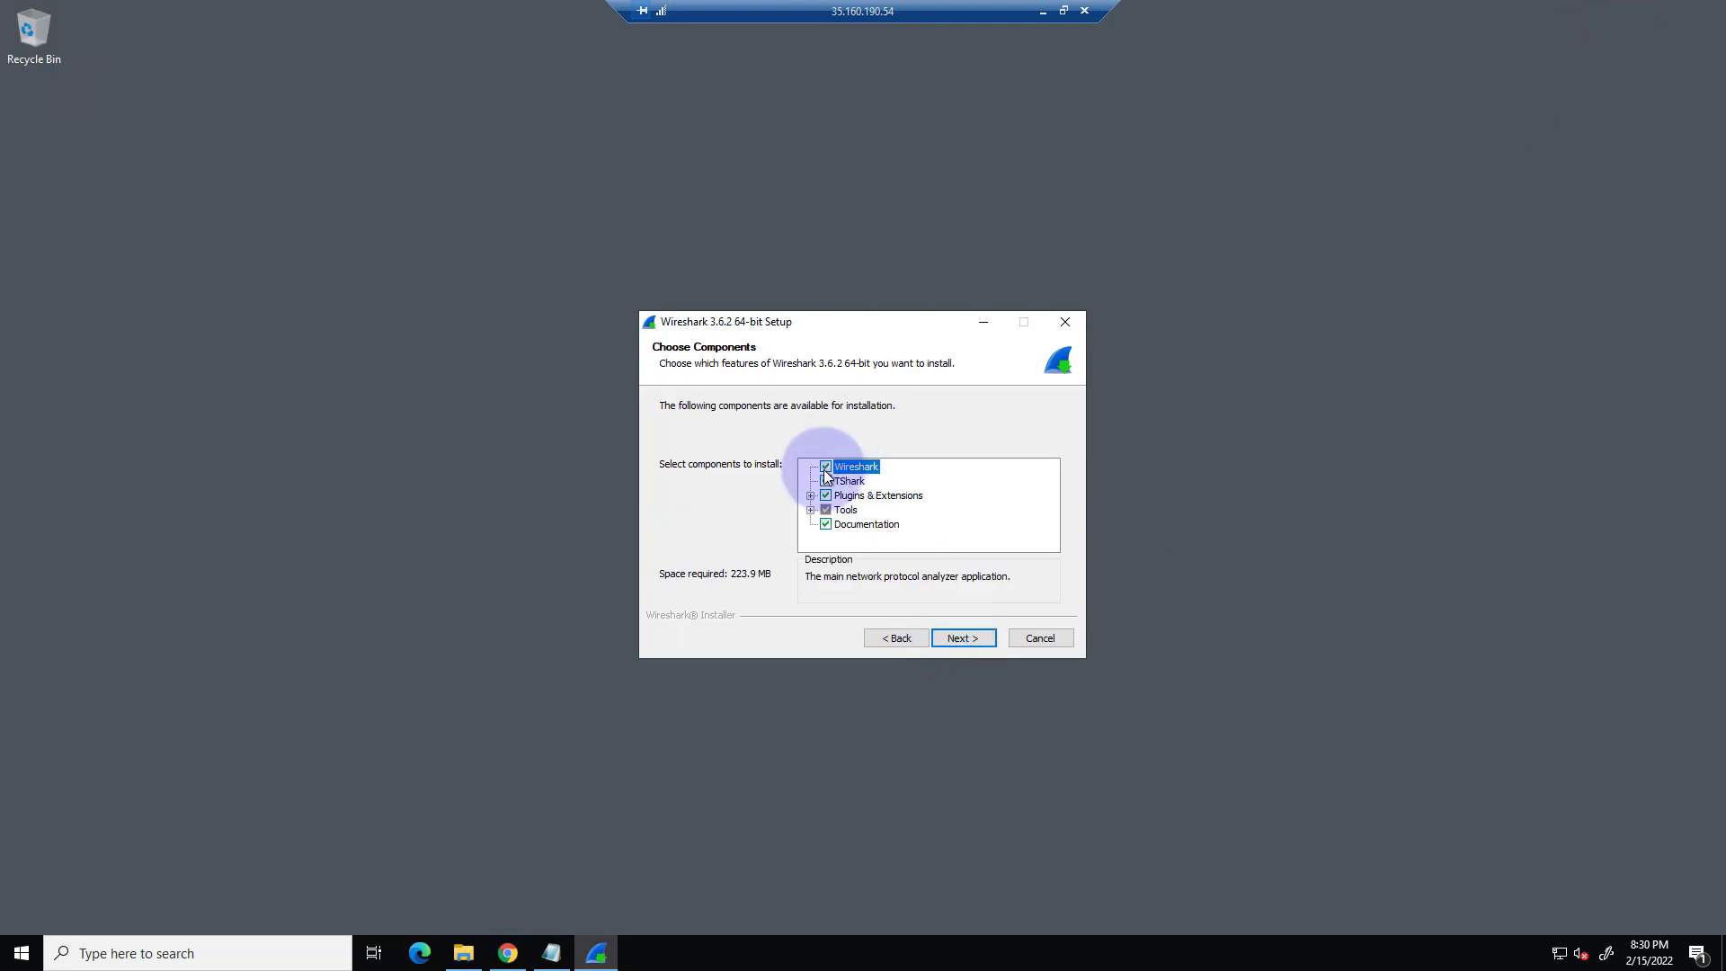
{"action": "left_click", "coordinate": [955, 636]}
{"action": "left_click", "coordinate": [948, 631]}
{"action": "left_click", "coordinate": [951, 635]}
{"action": "left_click", "coordinate": [954, 637]}
{"action": "left_click", "coordinate": [957, 640]}
{"action": "left_click", "coordinate": [967, 633]}
{"action": "left_click", "coordinate": [894, 632]}
{"action": "left_click", "coordinate": [1048, 447]}
{"action": "left_click", "coordinate": [967, 633]}
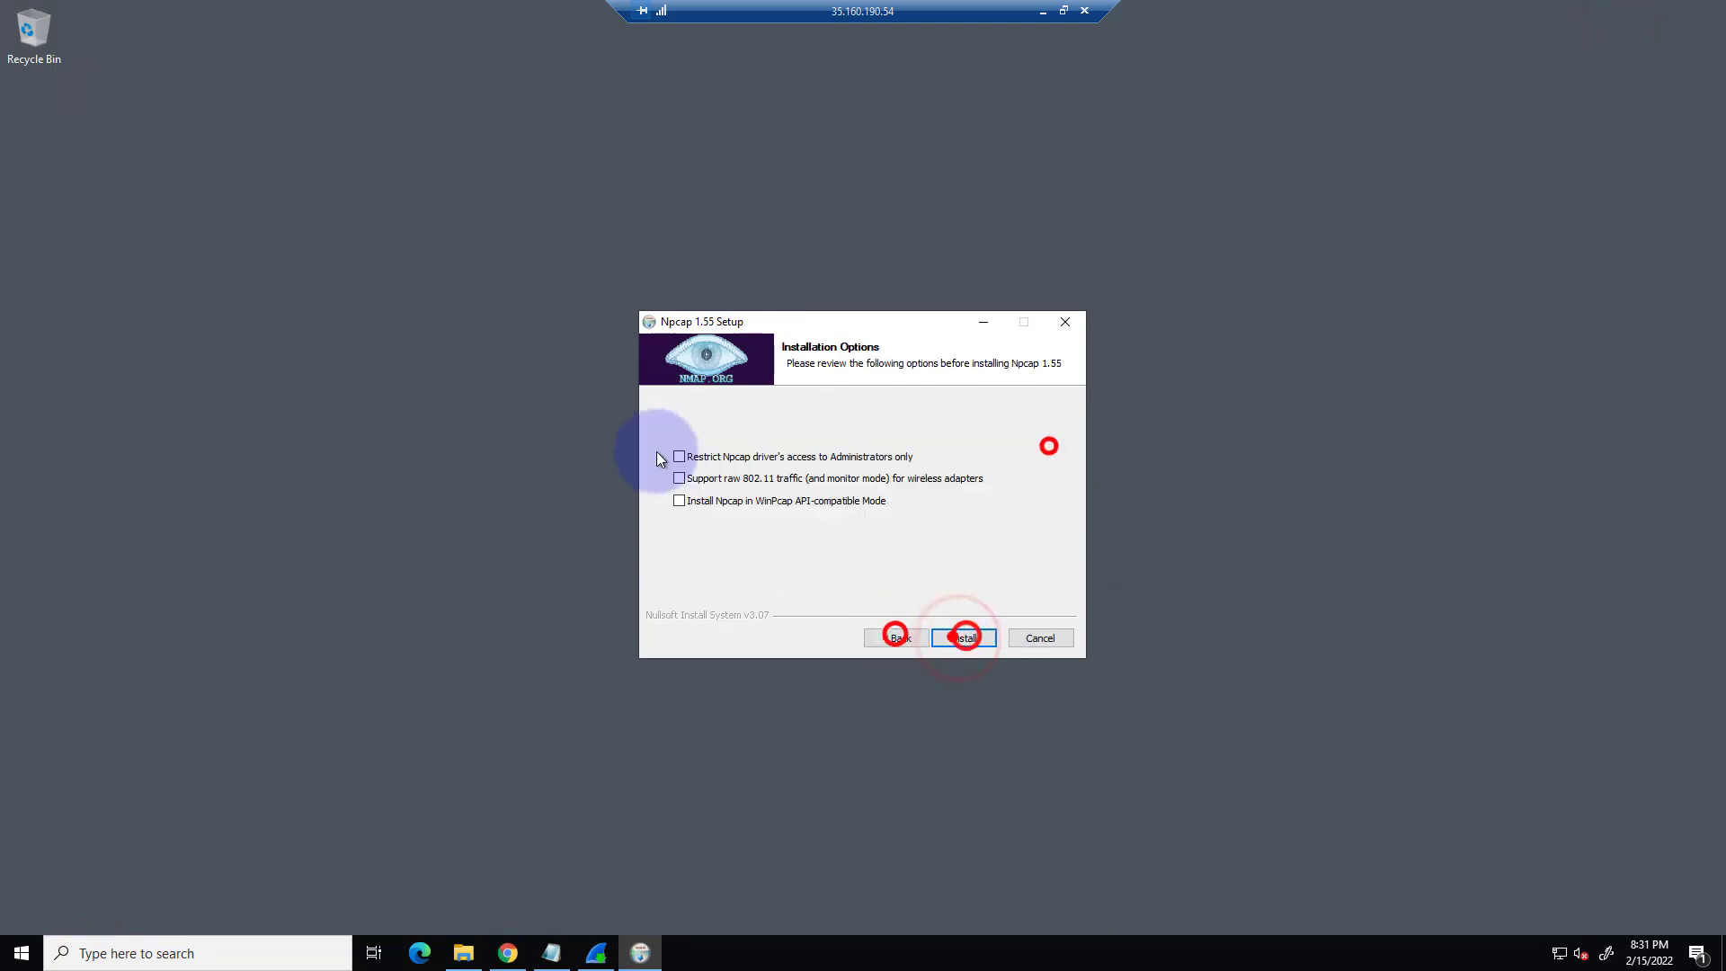
Install Npcap 1.55 with all its options left unchecked and finish the Wireshark 3.6.2 setup.
{"action": "left_click", "coordinate": [956, 635]}
{"action": "left_click", "coordinate": [965, 632]}
{"action": "left_click", "coordinate": [964, 636]}
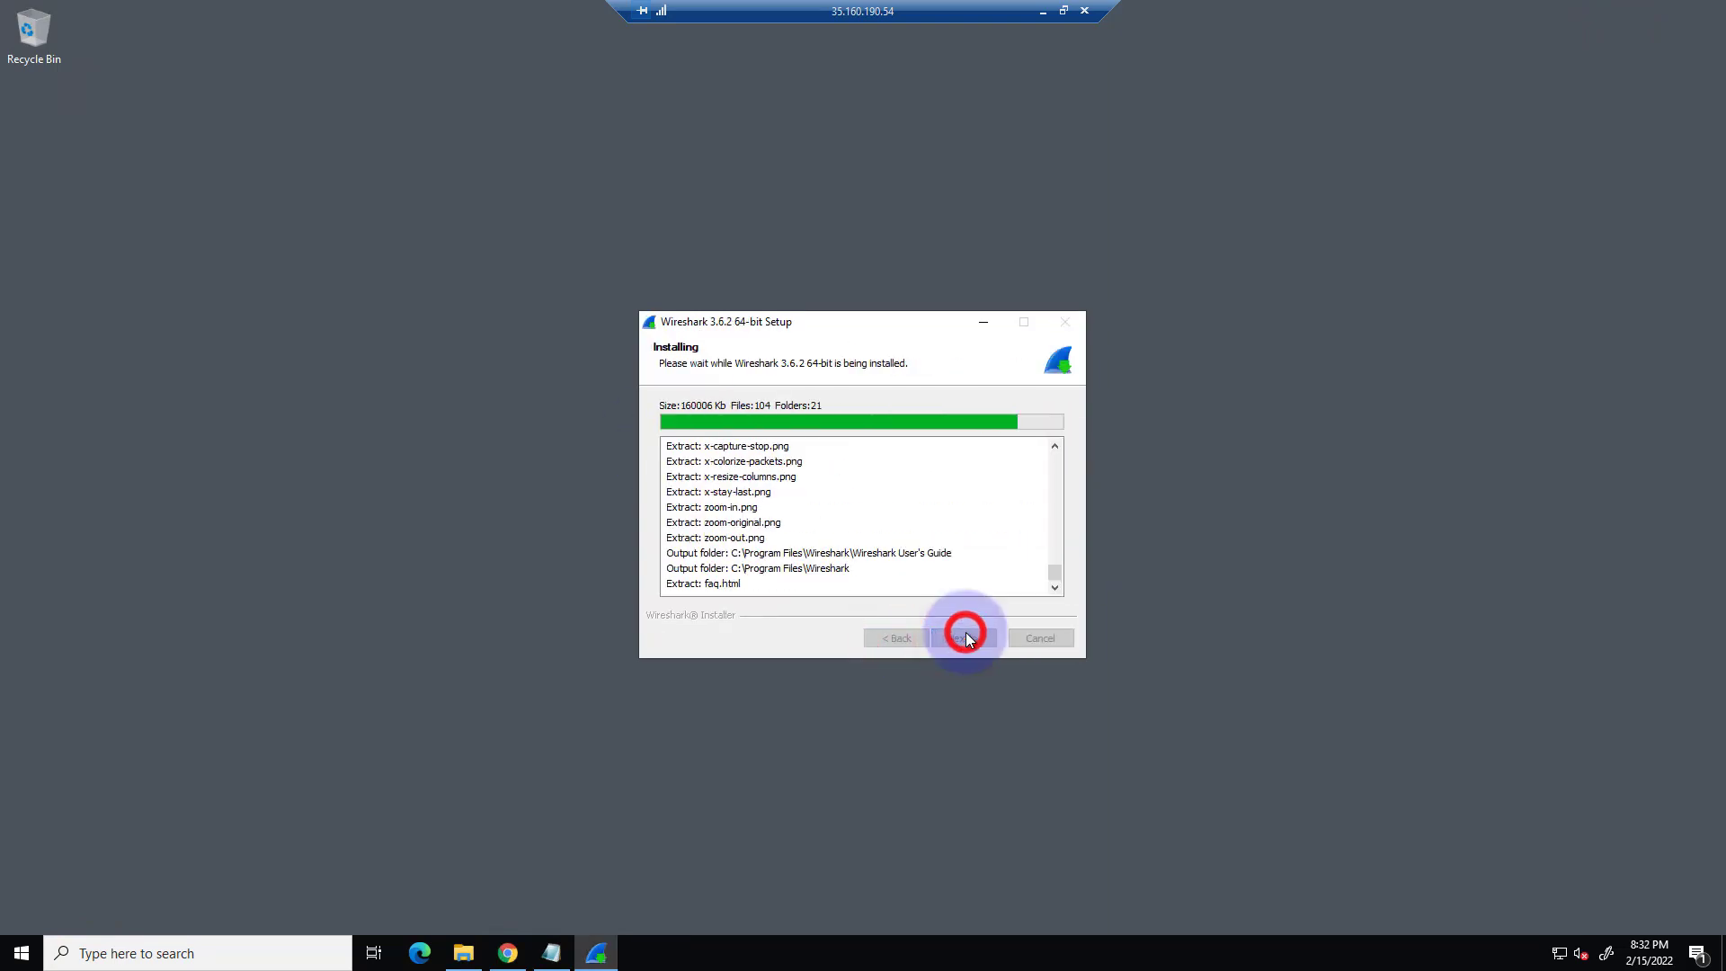
{"action": "left_click", "coordinate": [964, 637]}
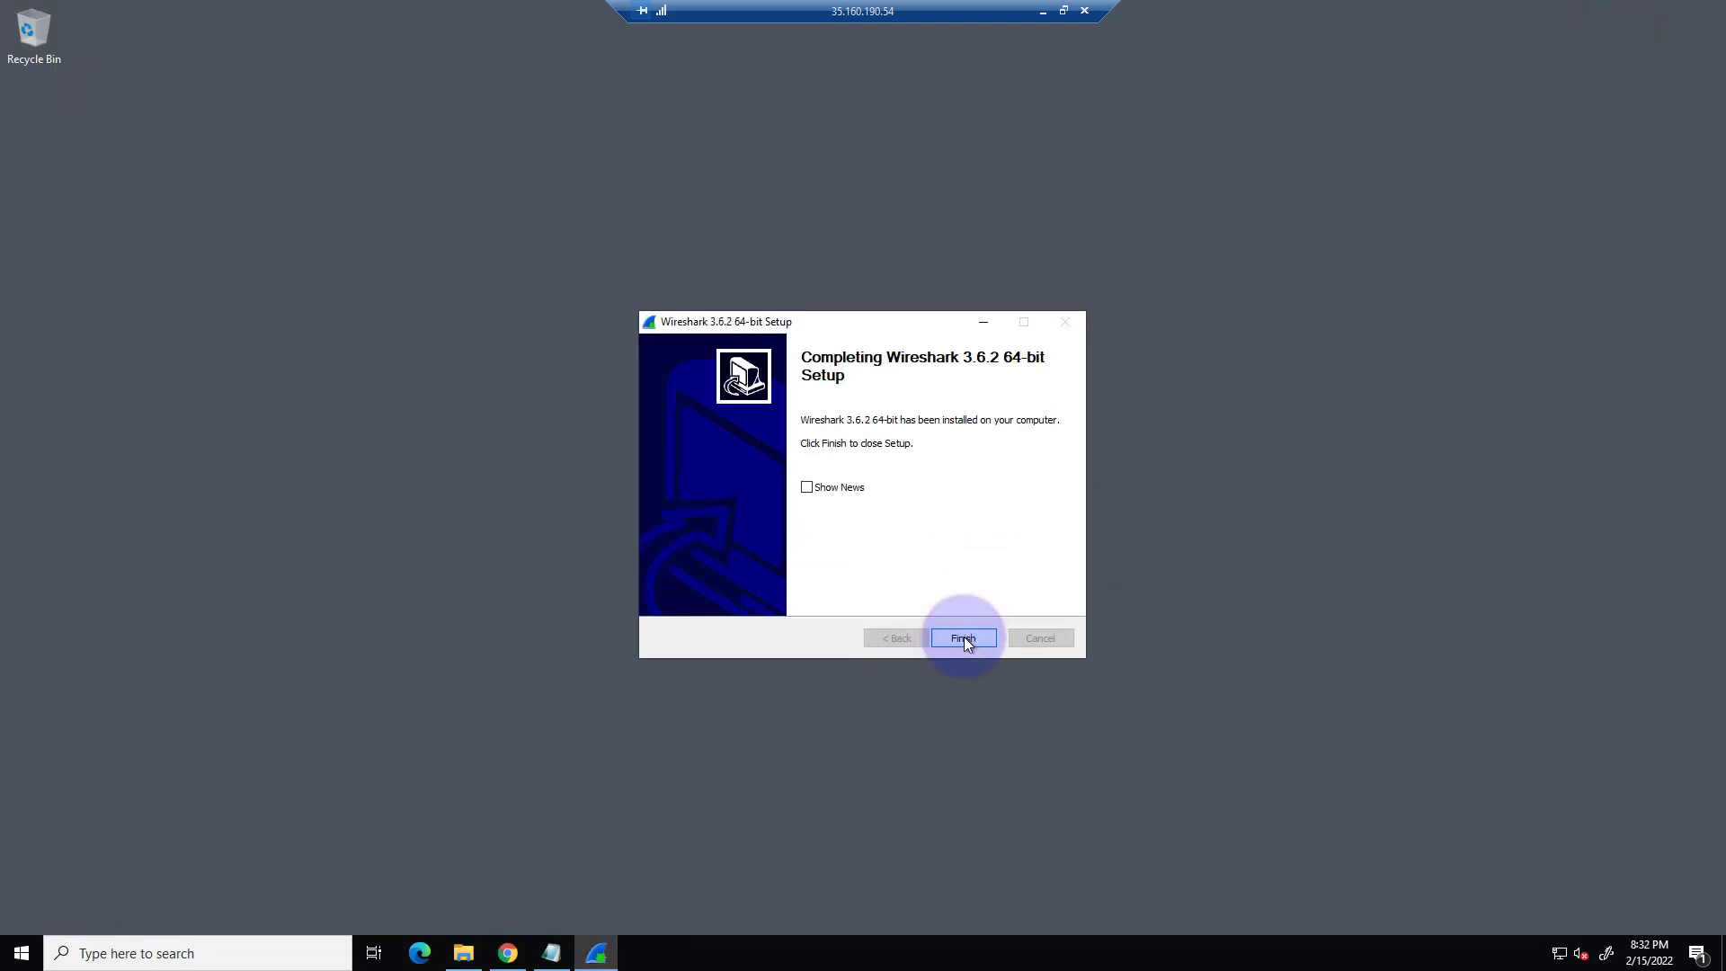
{"action": "left_click", "coordinate": [964, 636]}
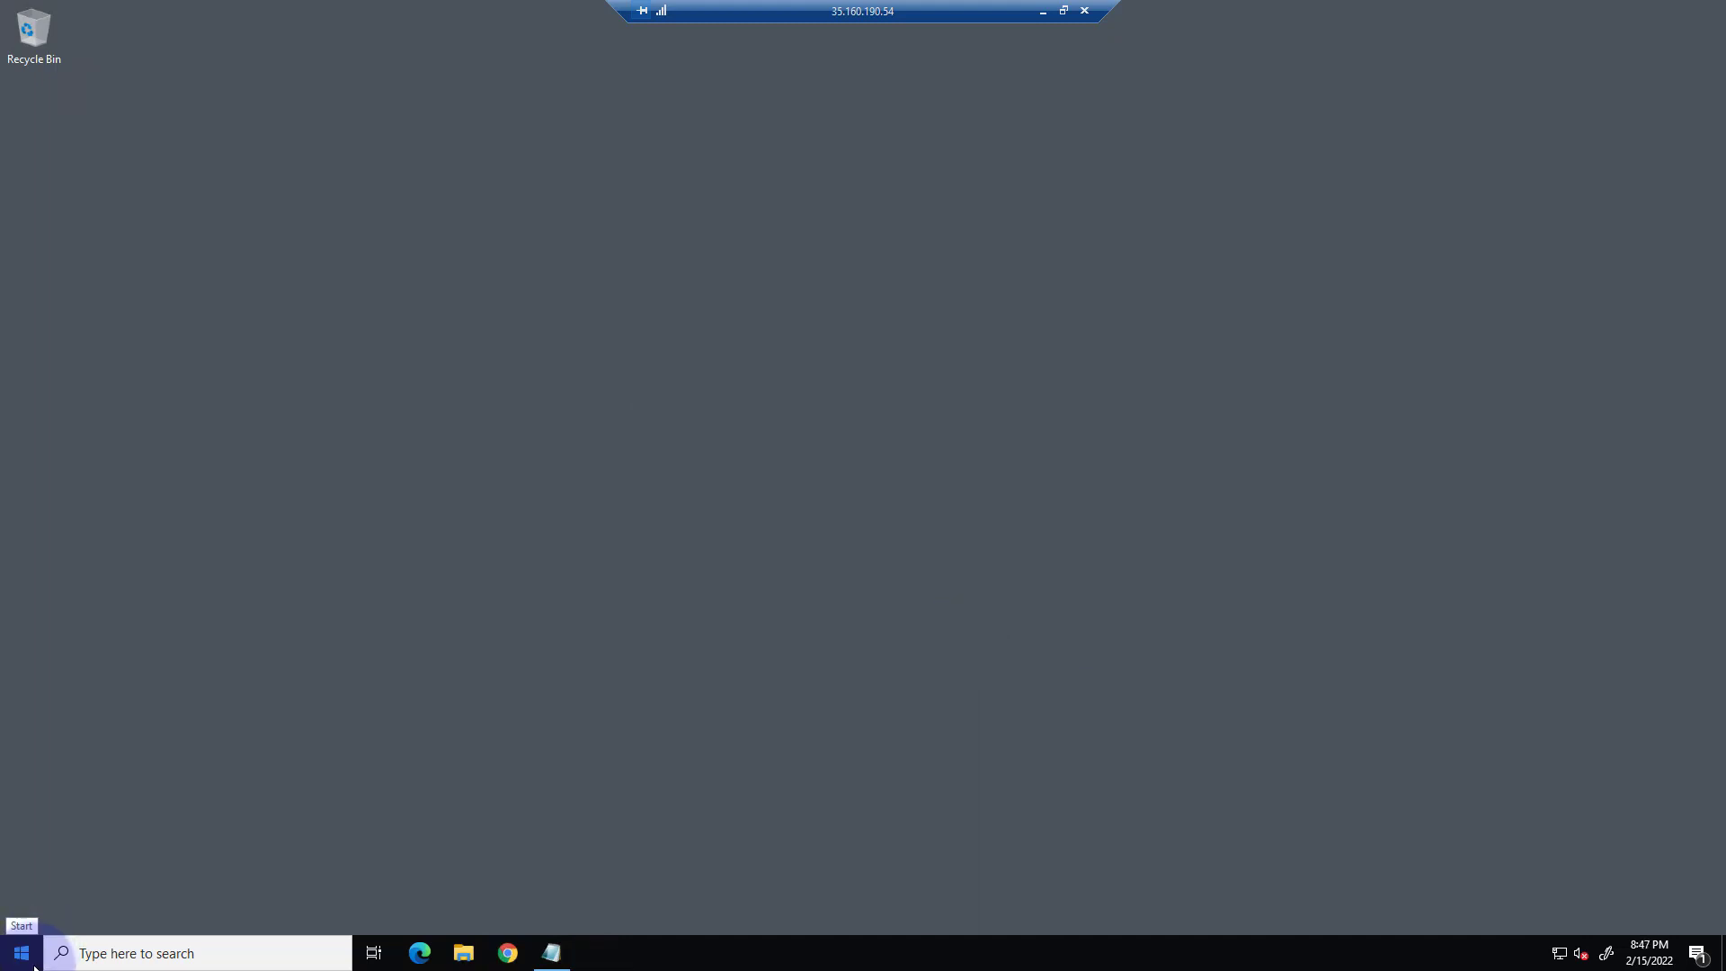
Find the installed Wireshark program by searching for "wires" and launch it.
{"action": "left_click", "coordinate": [23, 953]}
{"action": "type", "text": "wires"}
{"action": "key", "text": "Return"}
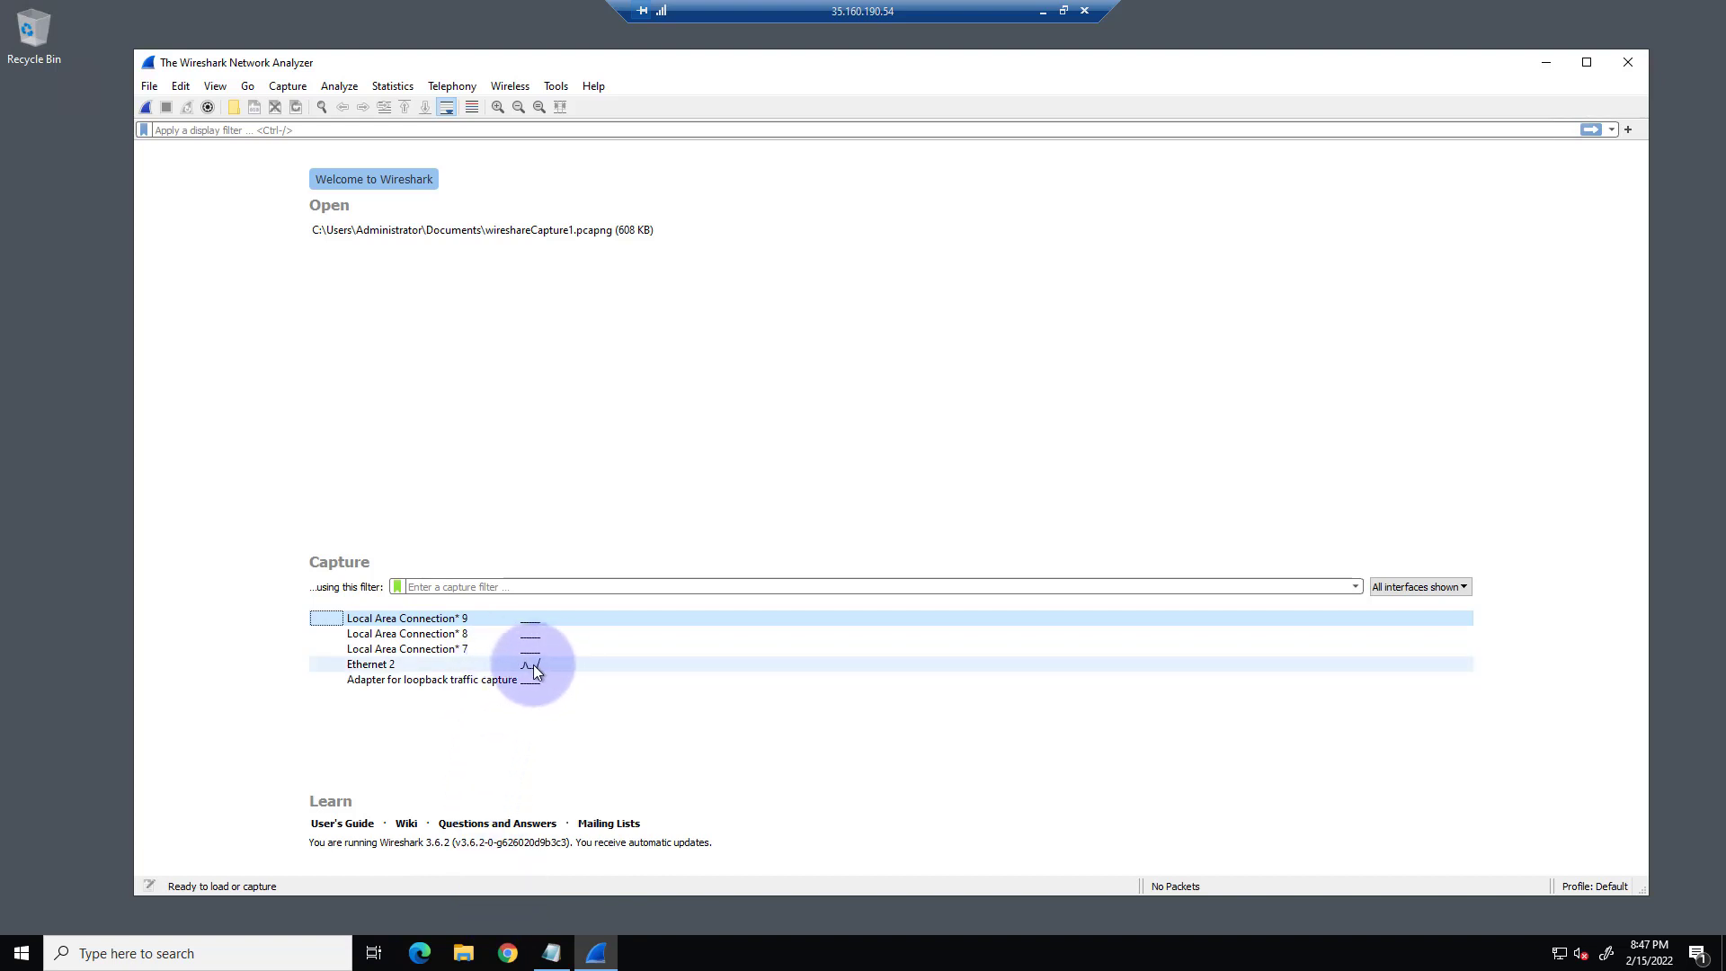
Check the Windows network status for the active connection, then close it and return to Wireshark's interface list.
{"action": "mouse_move", "coordinate": [539, 666]}
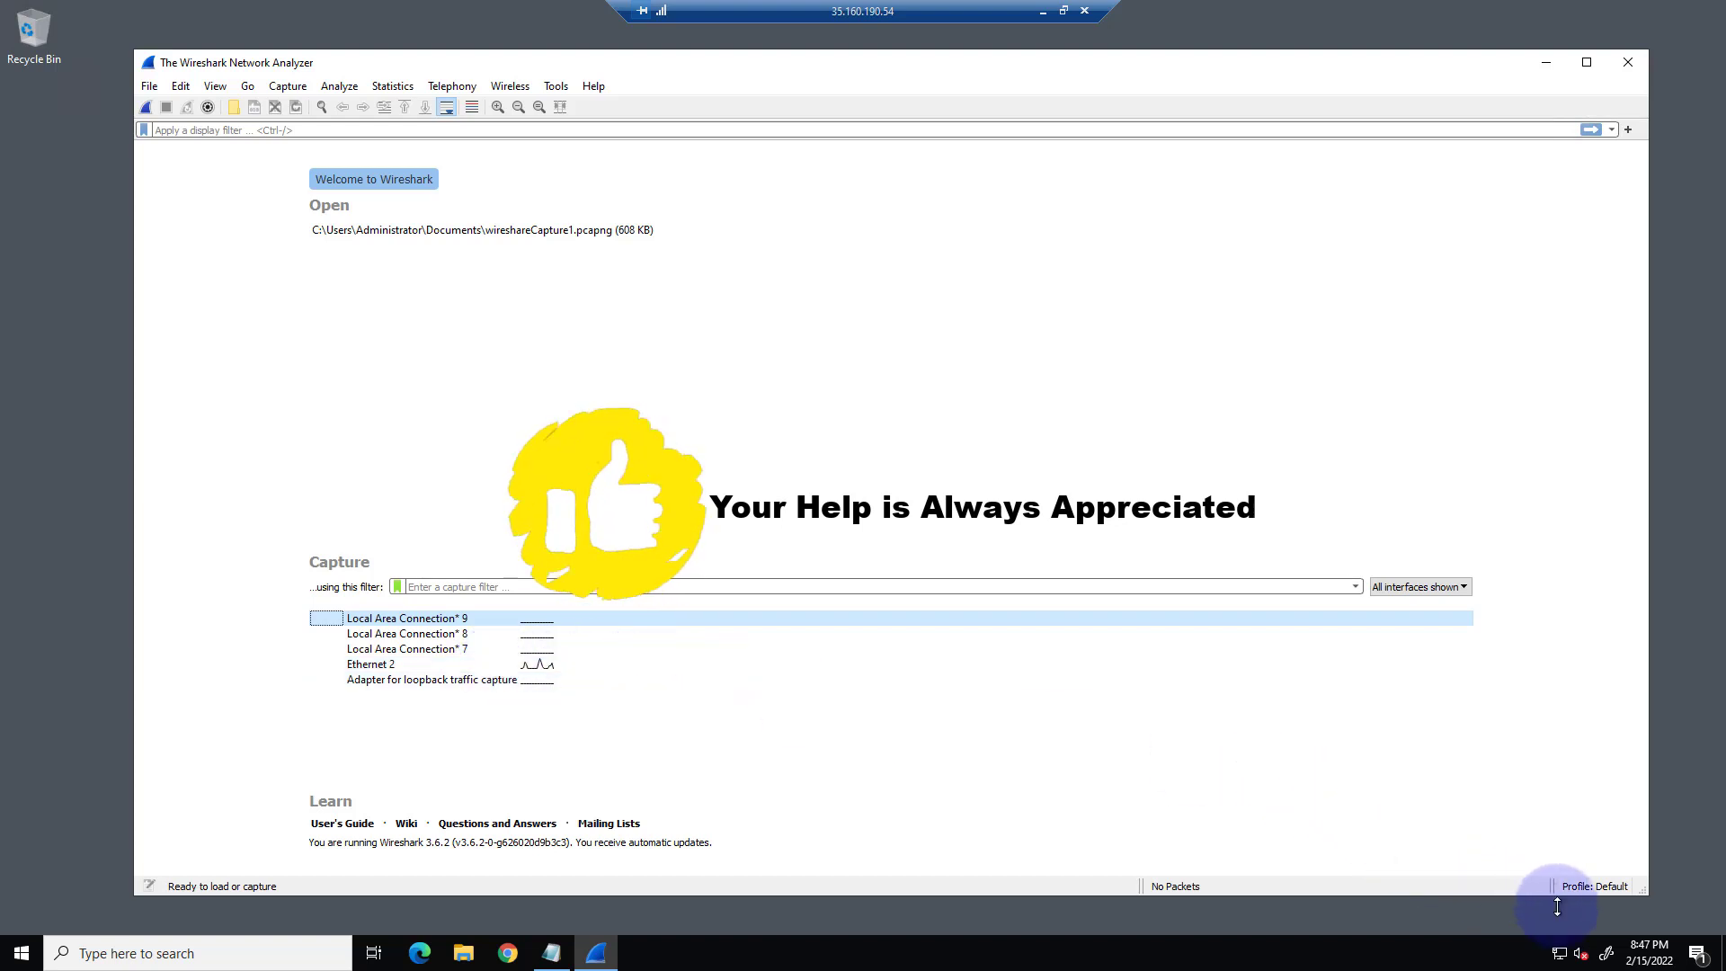
{"action": "left_click", "coordinate": [1562, 956]}
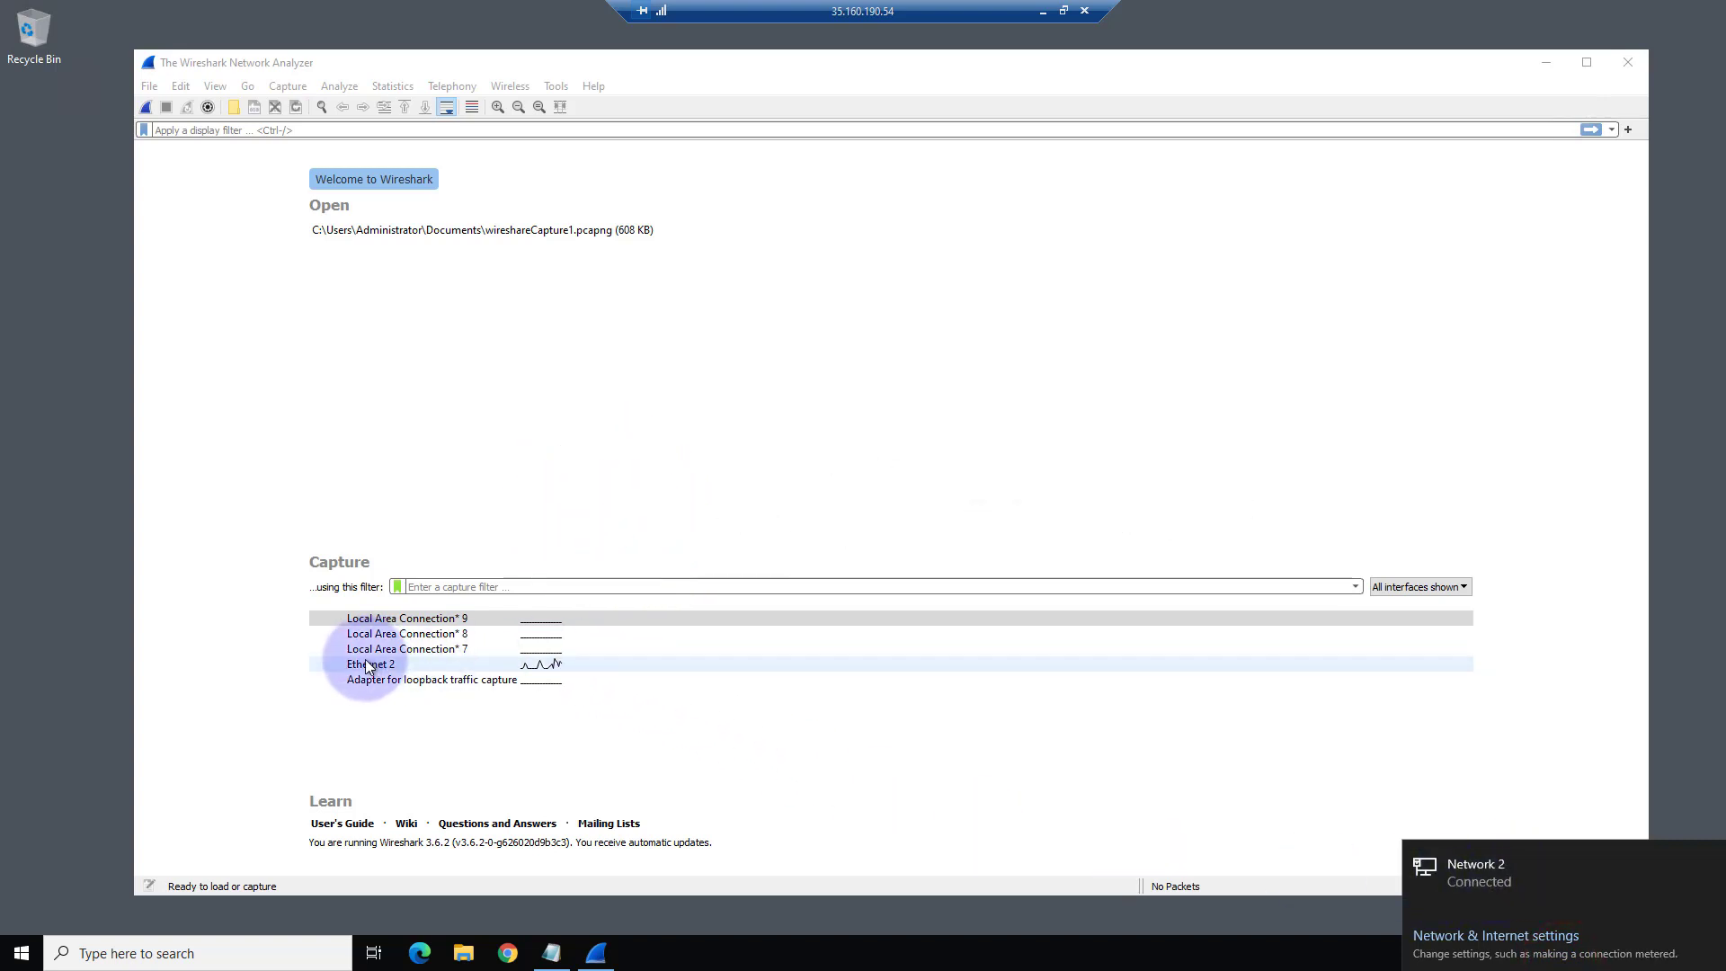
{"action": "left_click", "coordinate": [234, 654]}
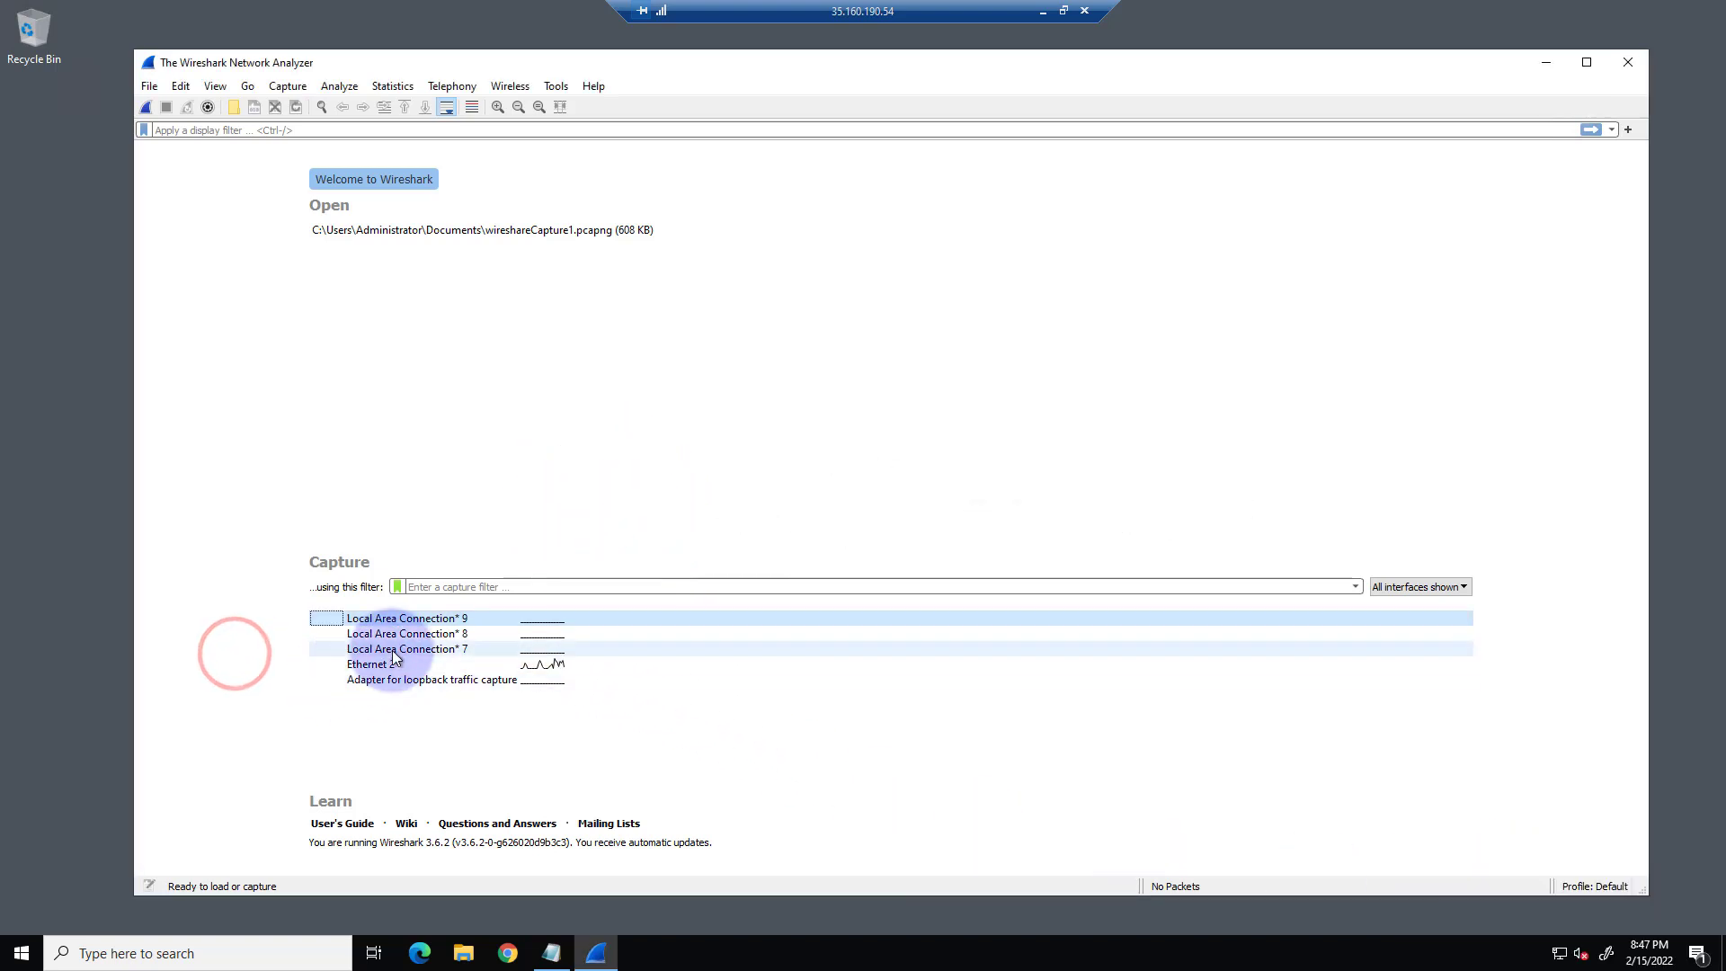
Capture live traffic on the Ethernet 2 interface and stop the capture after several hundred packets.
{"action": "mouse_move", "coordinate": [410, 665]}
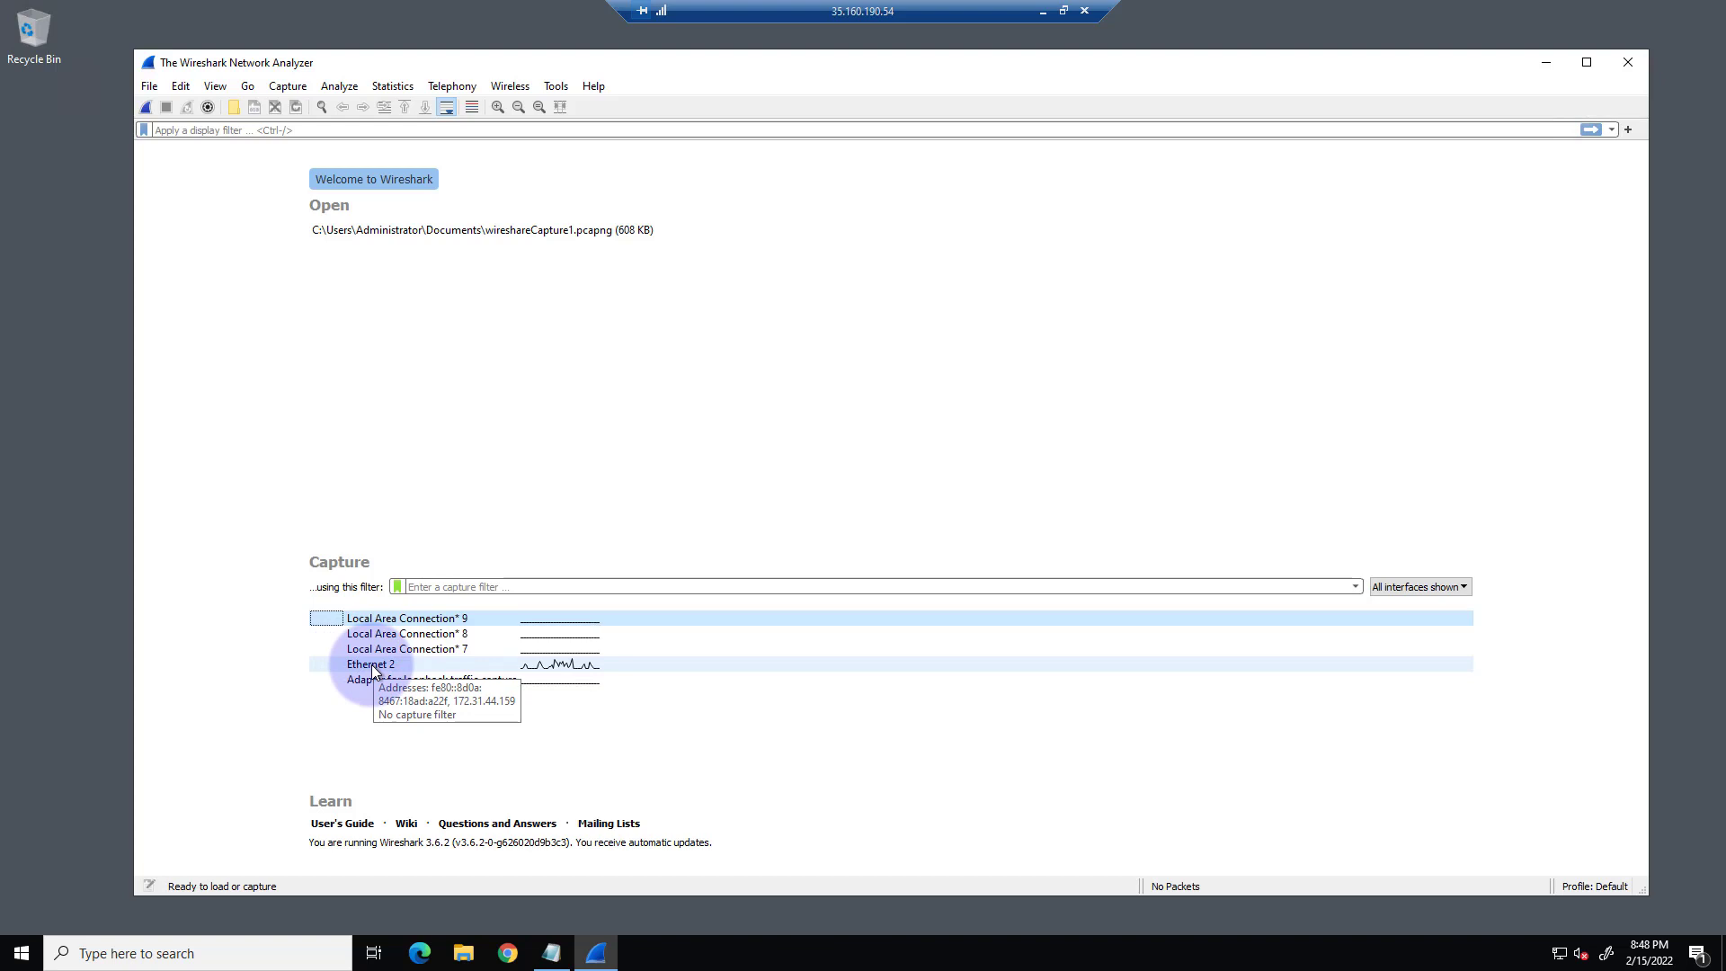
{"action": "double_click", "coordinate": [412, 663]}
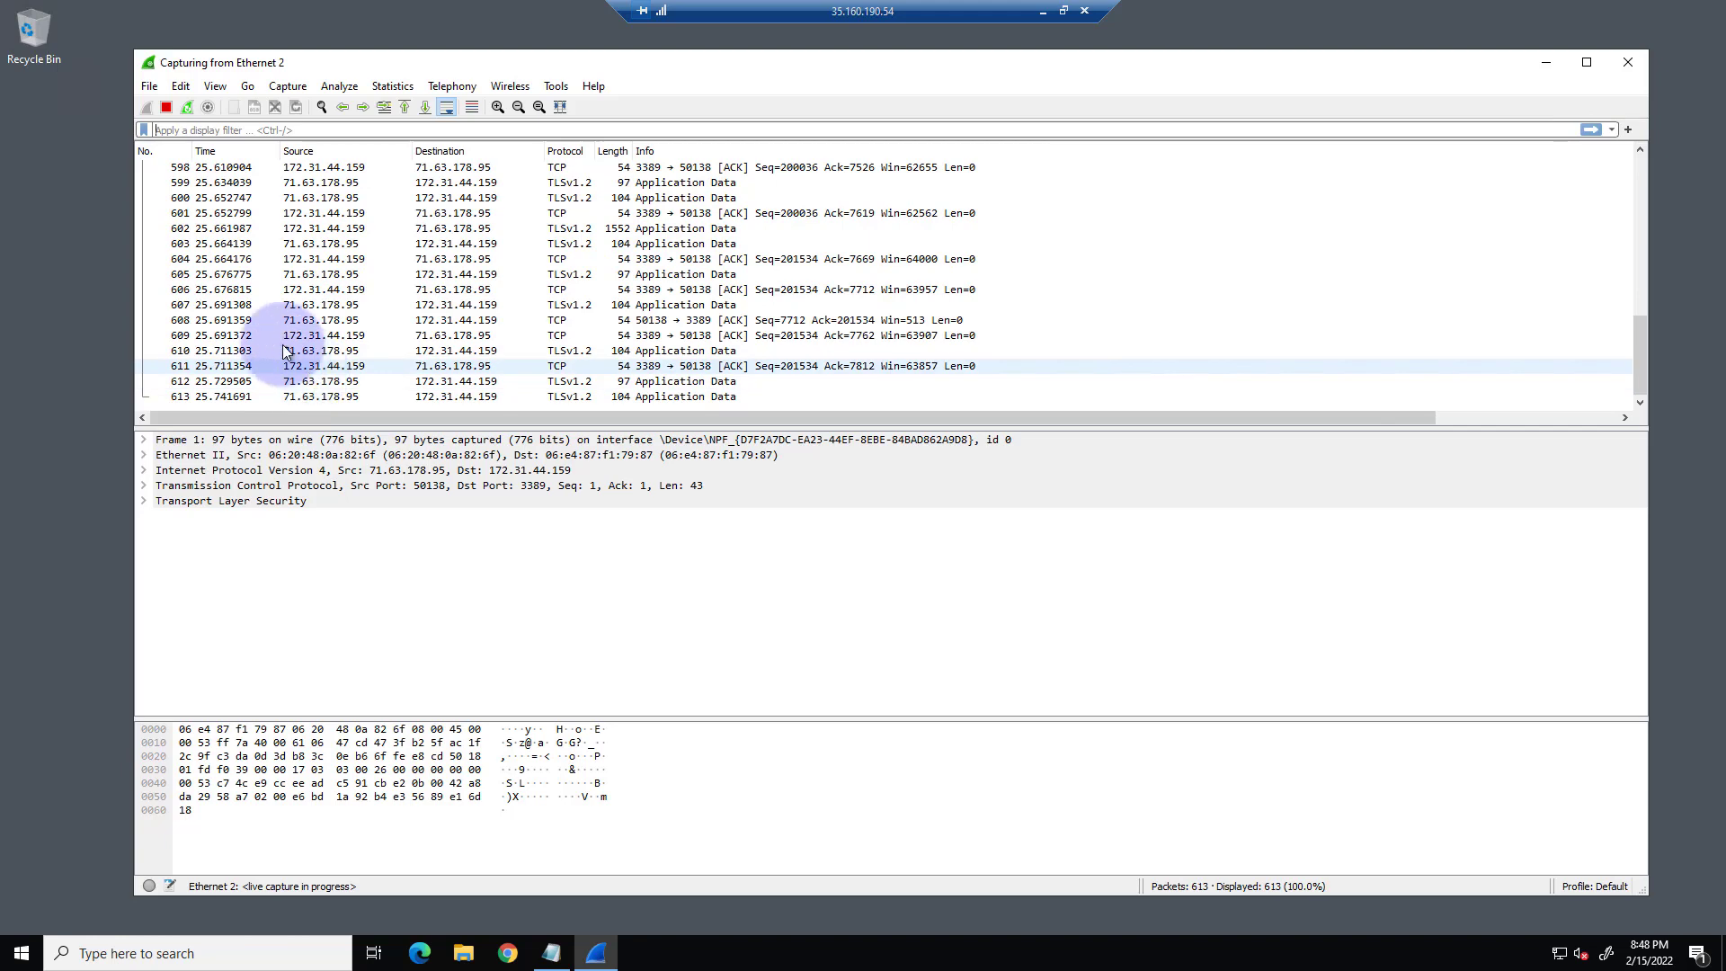
{"action": "left_click", "coordinate": [164, 106]}
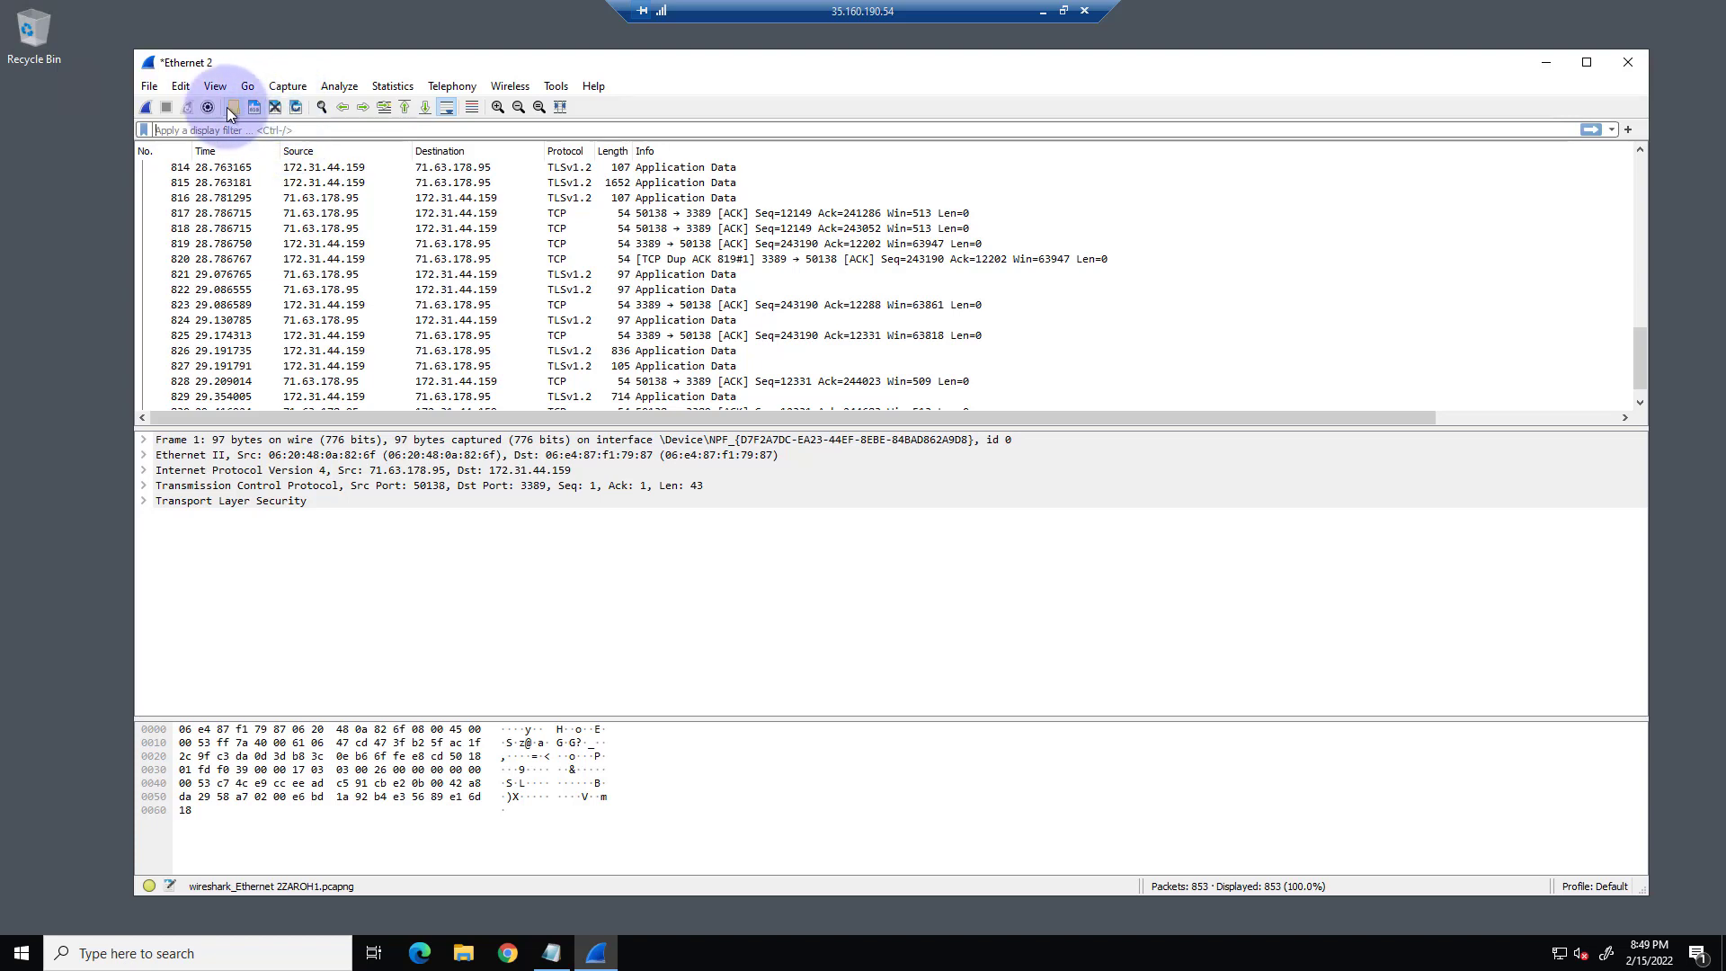
Show the packet search bar and hide it again.
{"action": "left_click", "coordinate": [321, 108]}
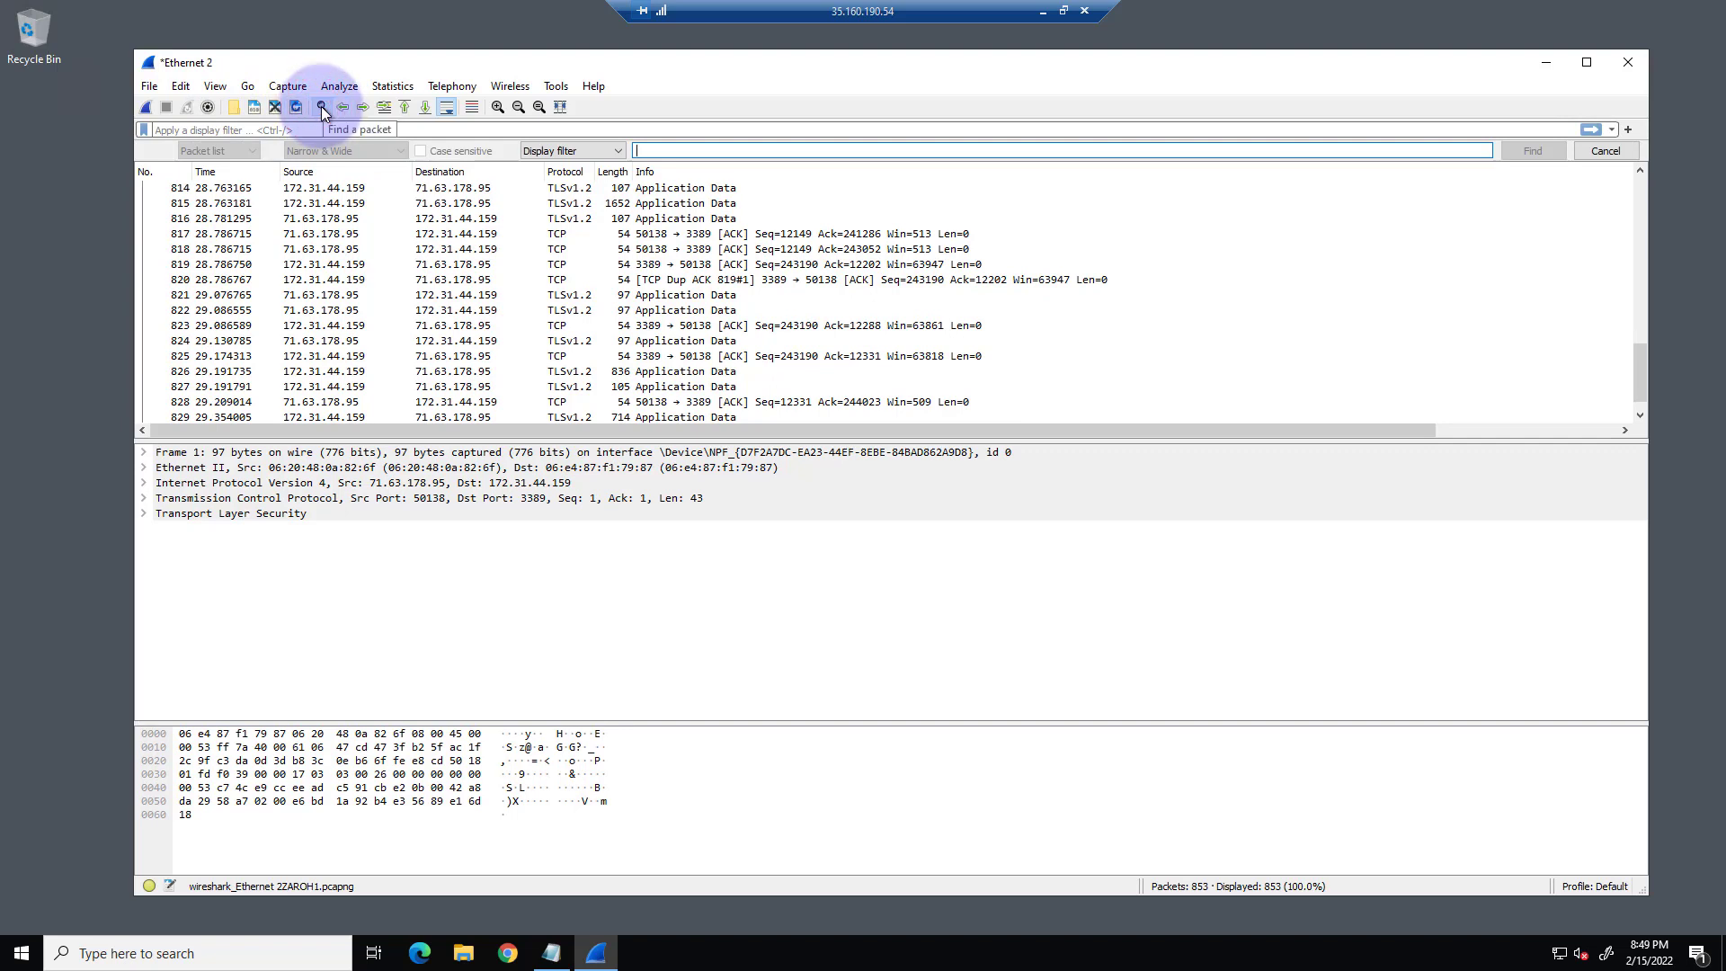
{"action": "left_click", "coordinate": [321, 108]}
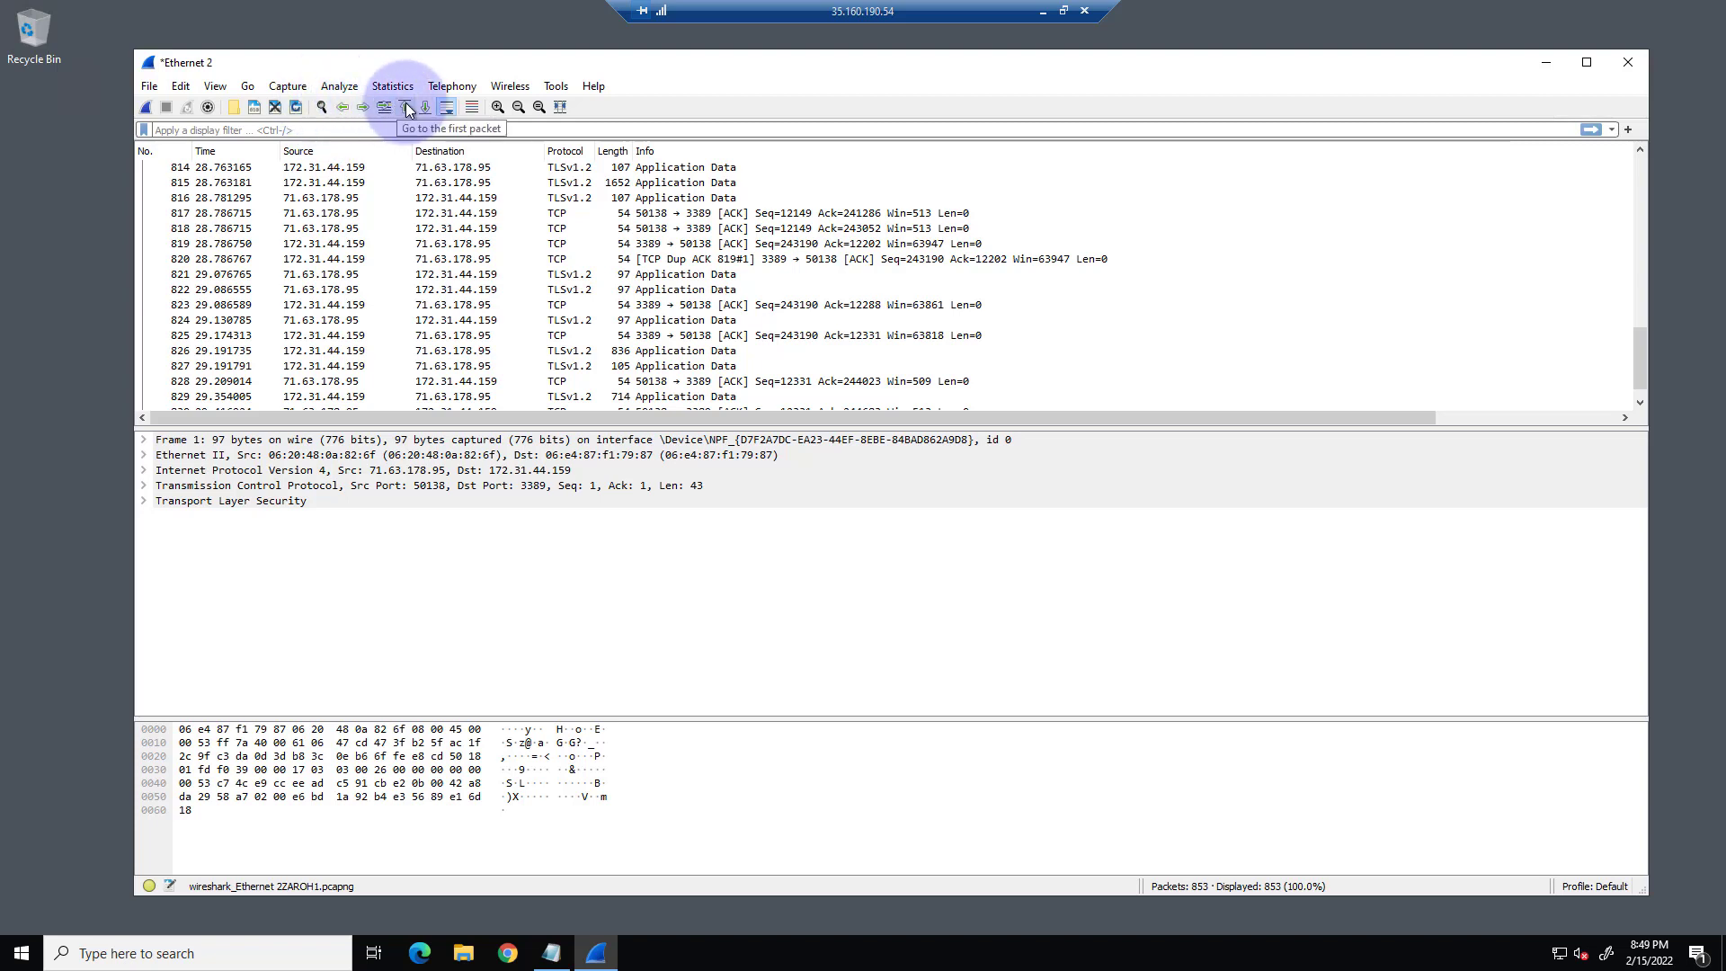
Select packet 820 and step back through the previously captured packets to packet 811.
{"action": "left_click", "coordinate": [349, 109]}
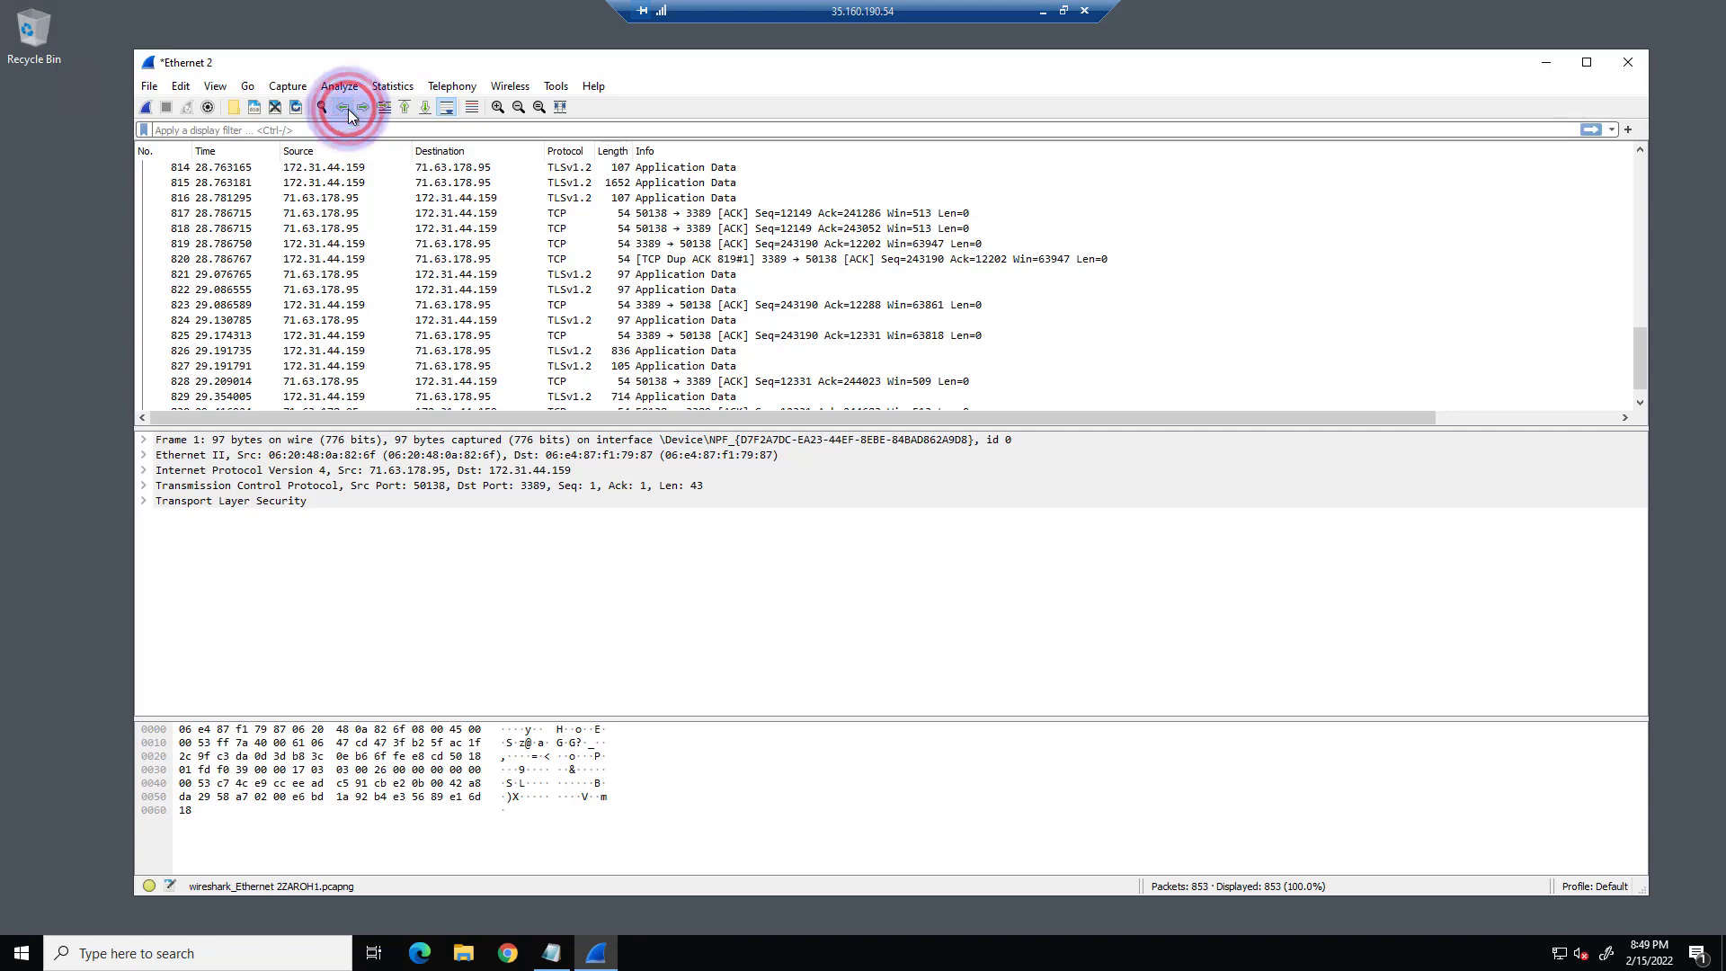
{"action": "left_click", "coordinate": [319, 259]}
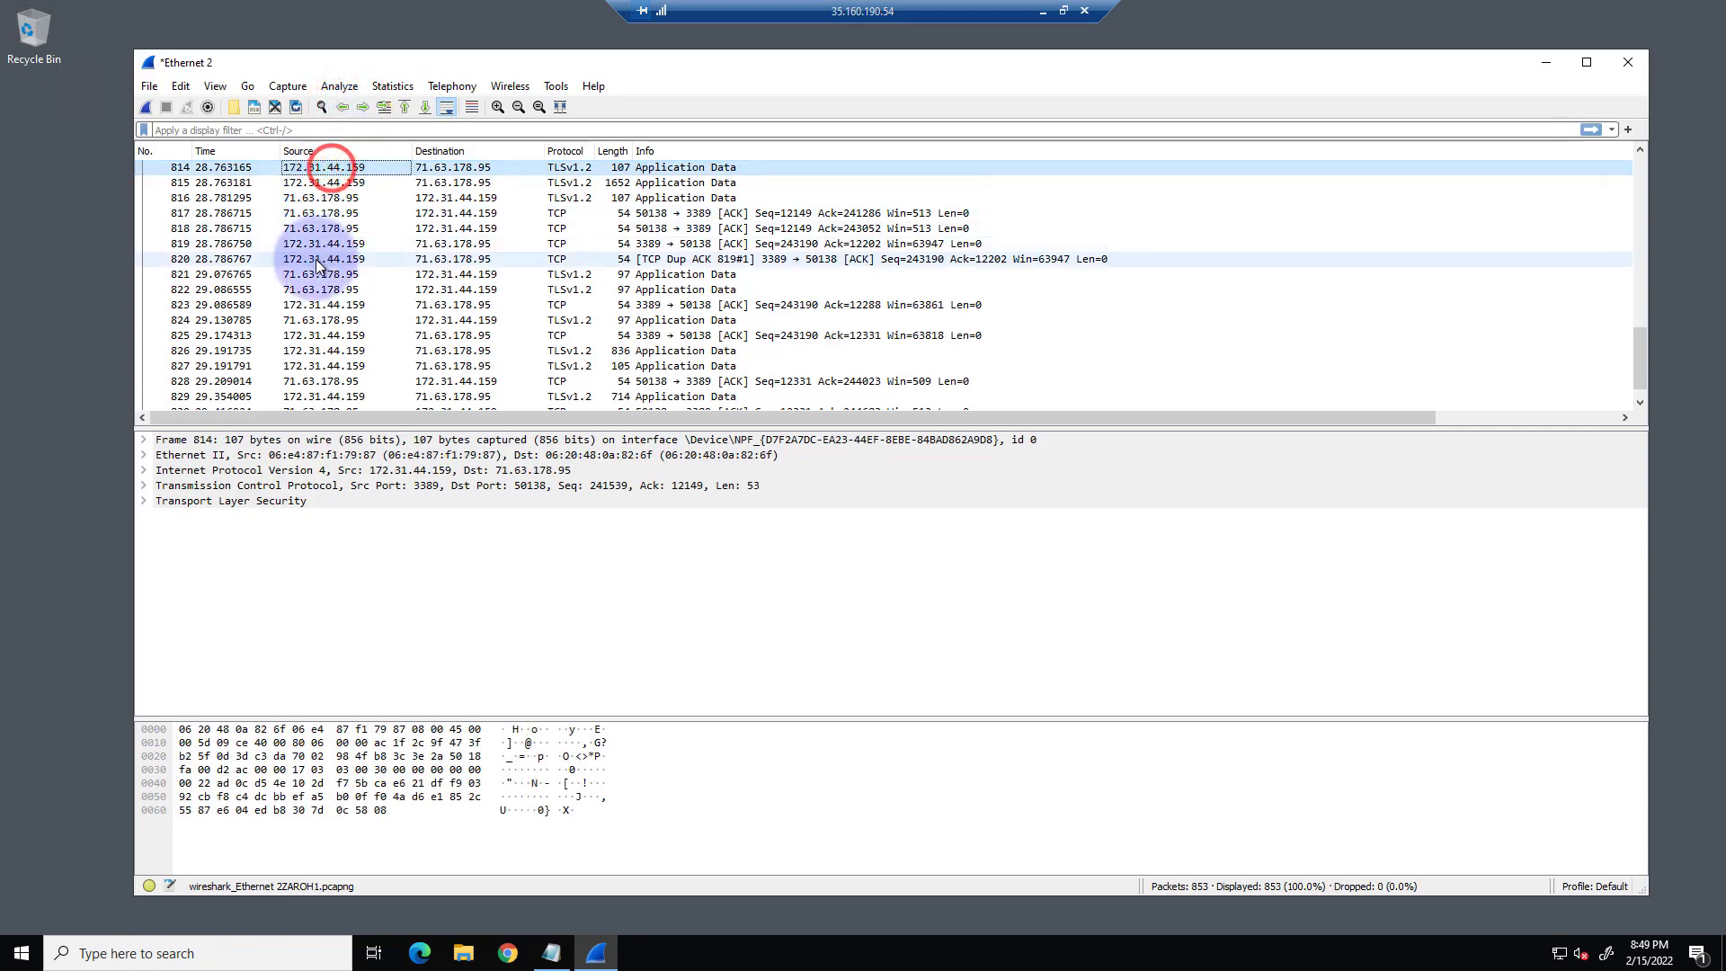
{"action": "left_click", "coordinate": [343, 108]}
{"action": "left_click", "coordinate": [343, 108]}
{"action": "left_click", "coordinate": [343, 107]}
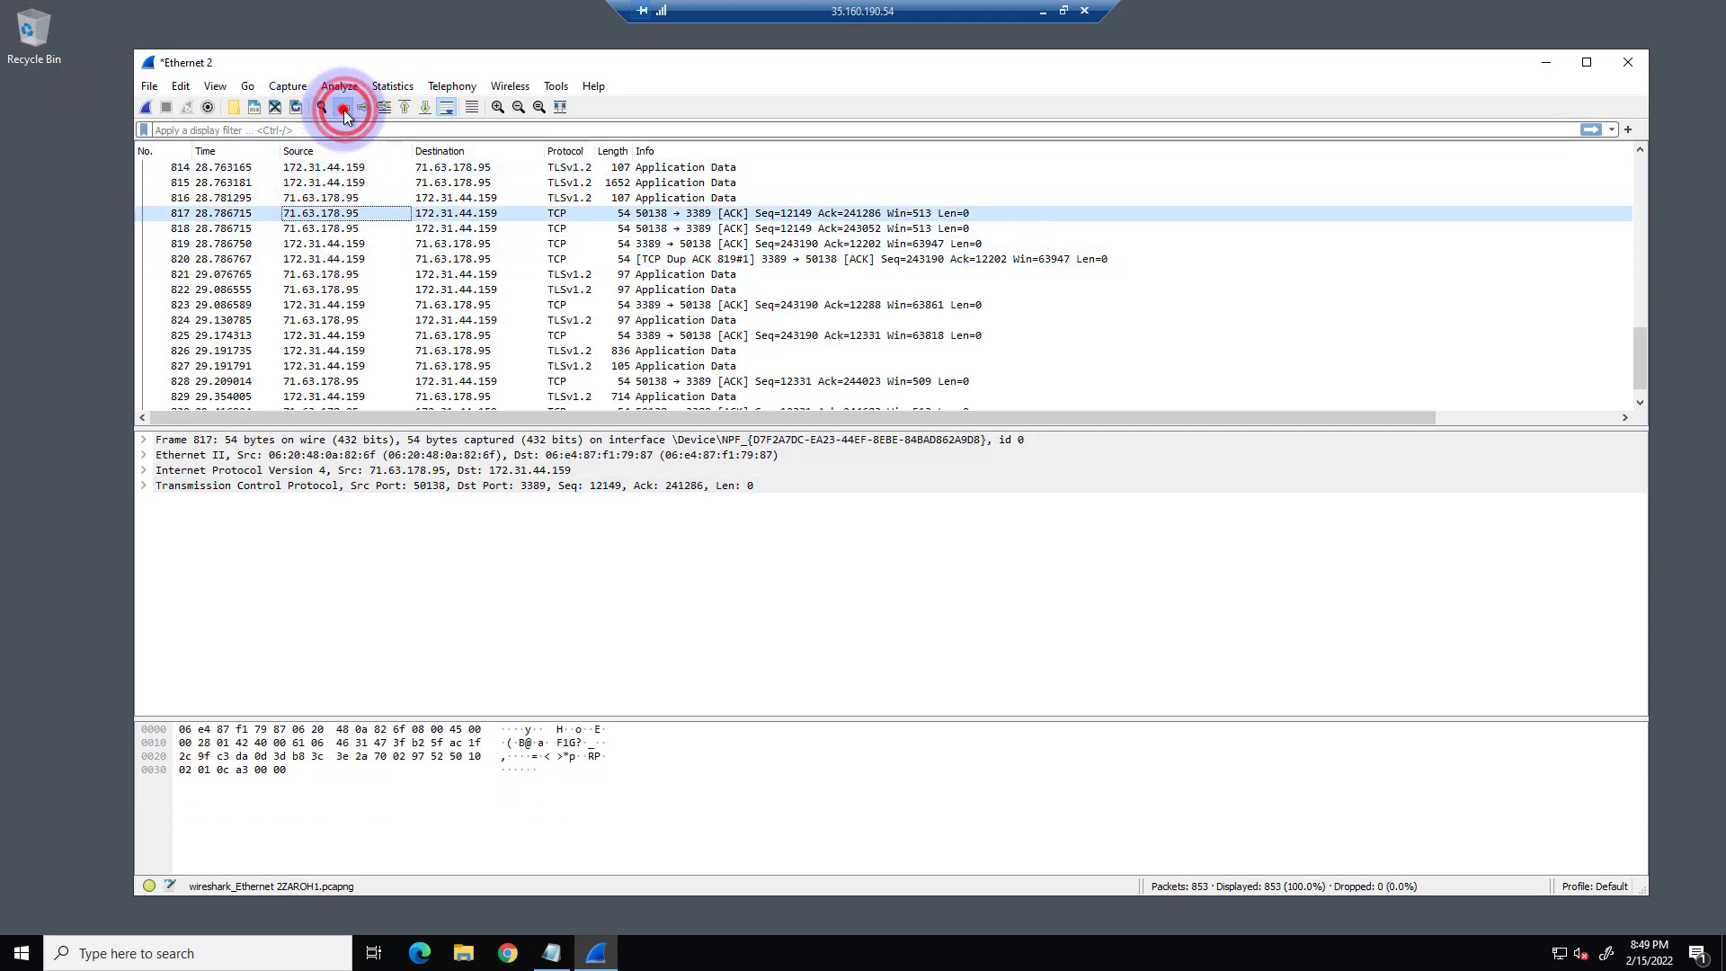
{"action": "left_click", "coordinate": [344, 108]}
{"action": "left_click", "coordinate": [343, 109]}
{"action": "left_click", "coordinate": [343, 109]}
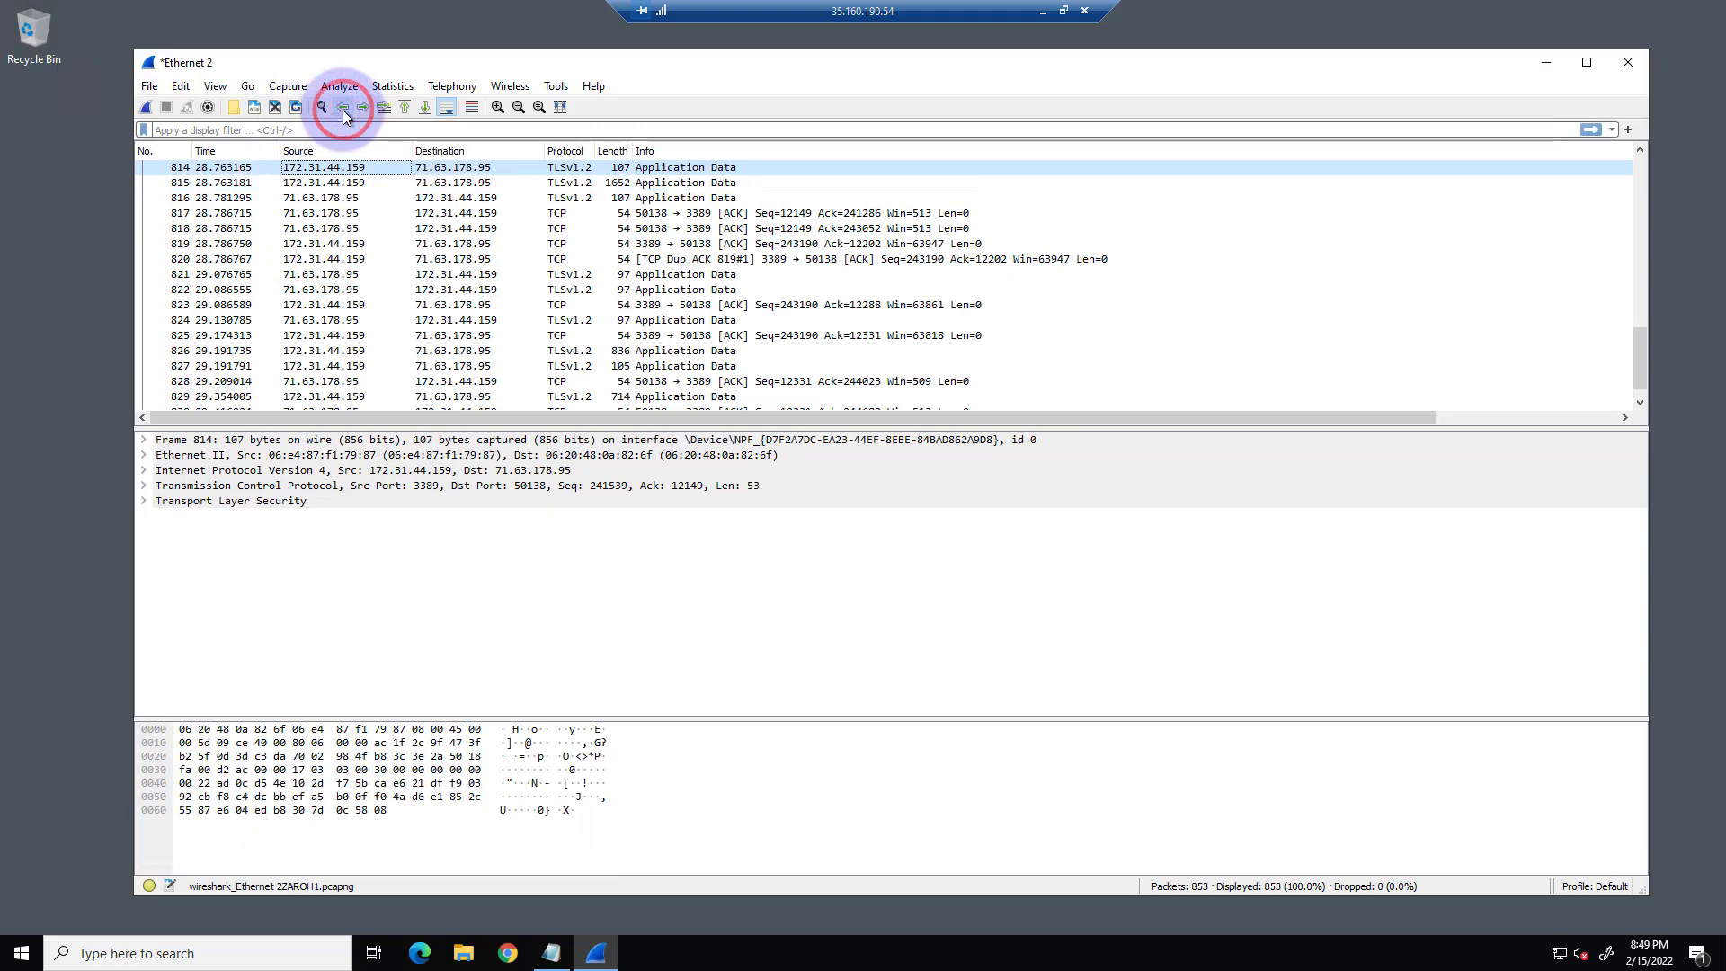
{"action": "left_click", "coordinate": [343, 109]}
{"action": "left_click", "coordinate": [344, 109]}
{"action": "left_click", "coordinate": [344, 109]}
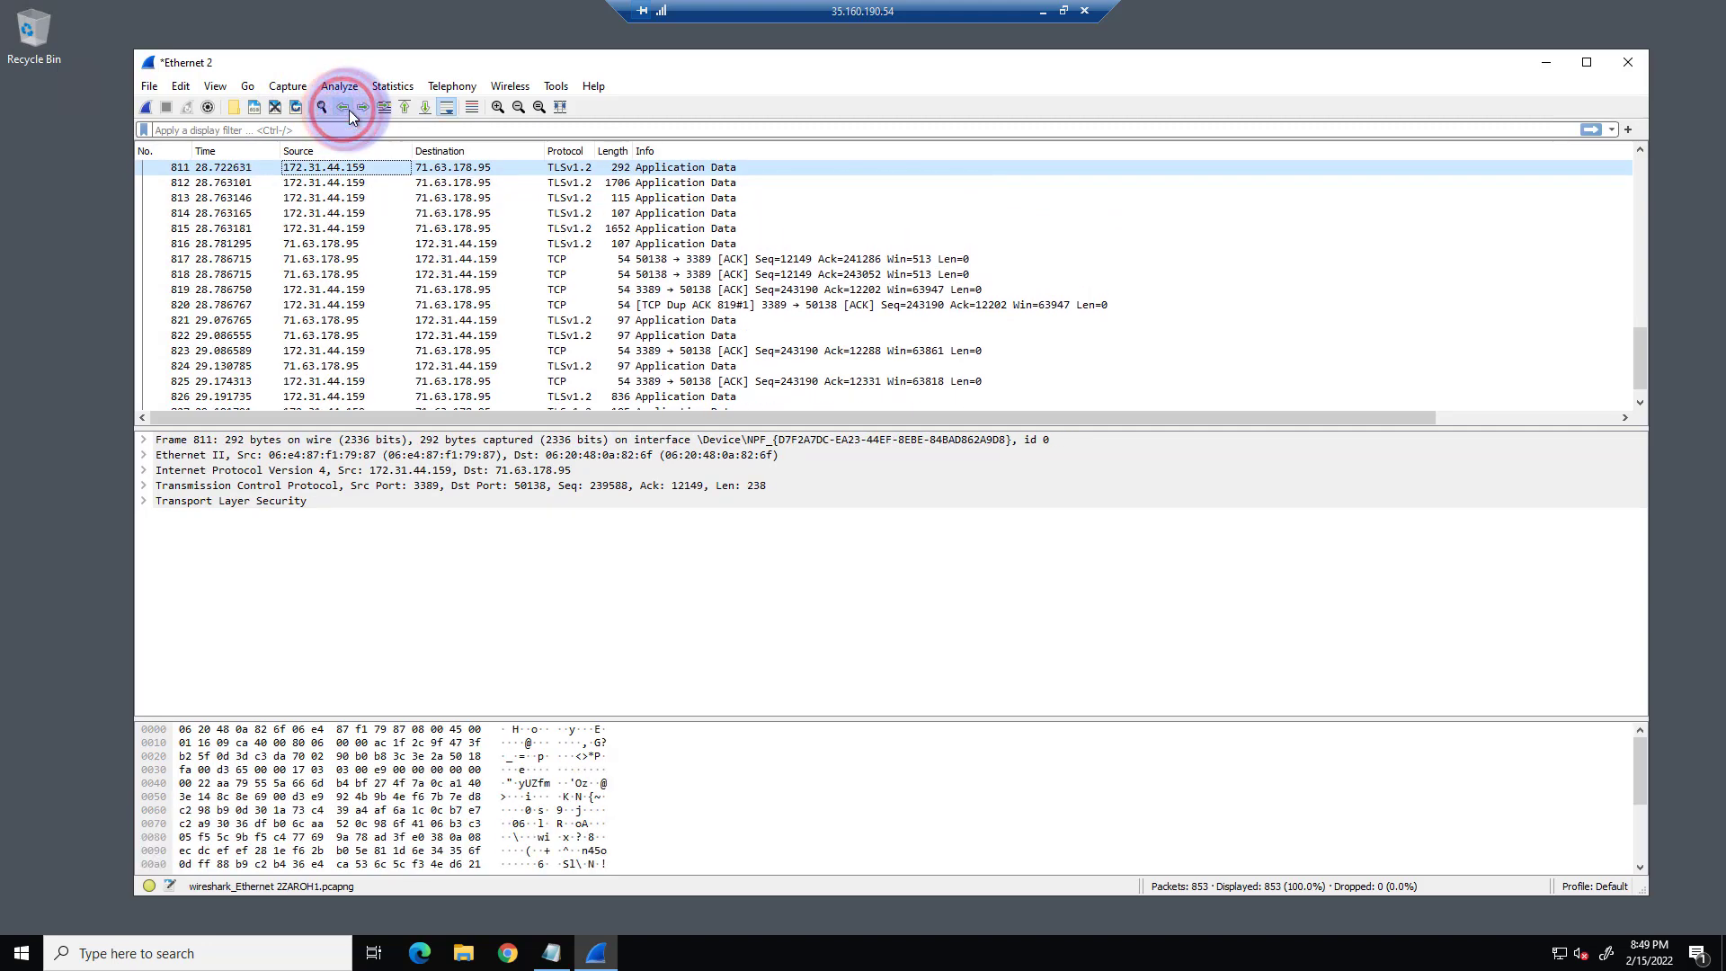
Step forward through the packets to packet 817 and jump to the first packet of the capture.
{"action": "left_click", "coordinate": [355, 107]}
{"action": "left_click", "coordinate": [355, 107]}
{"action": "left_click", "coordinate": [355, 107]}
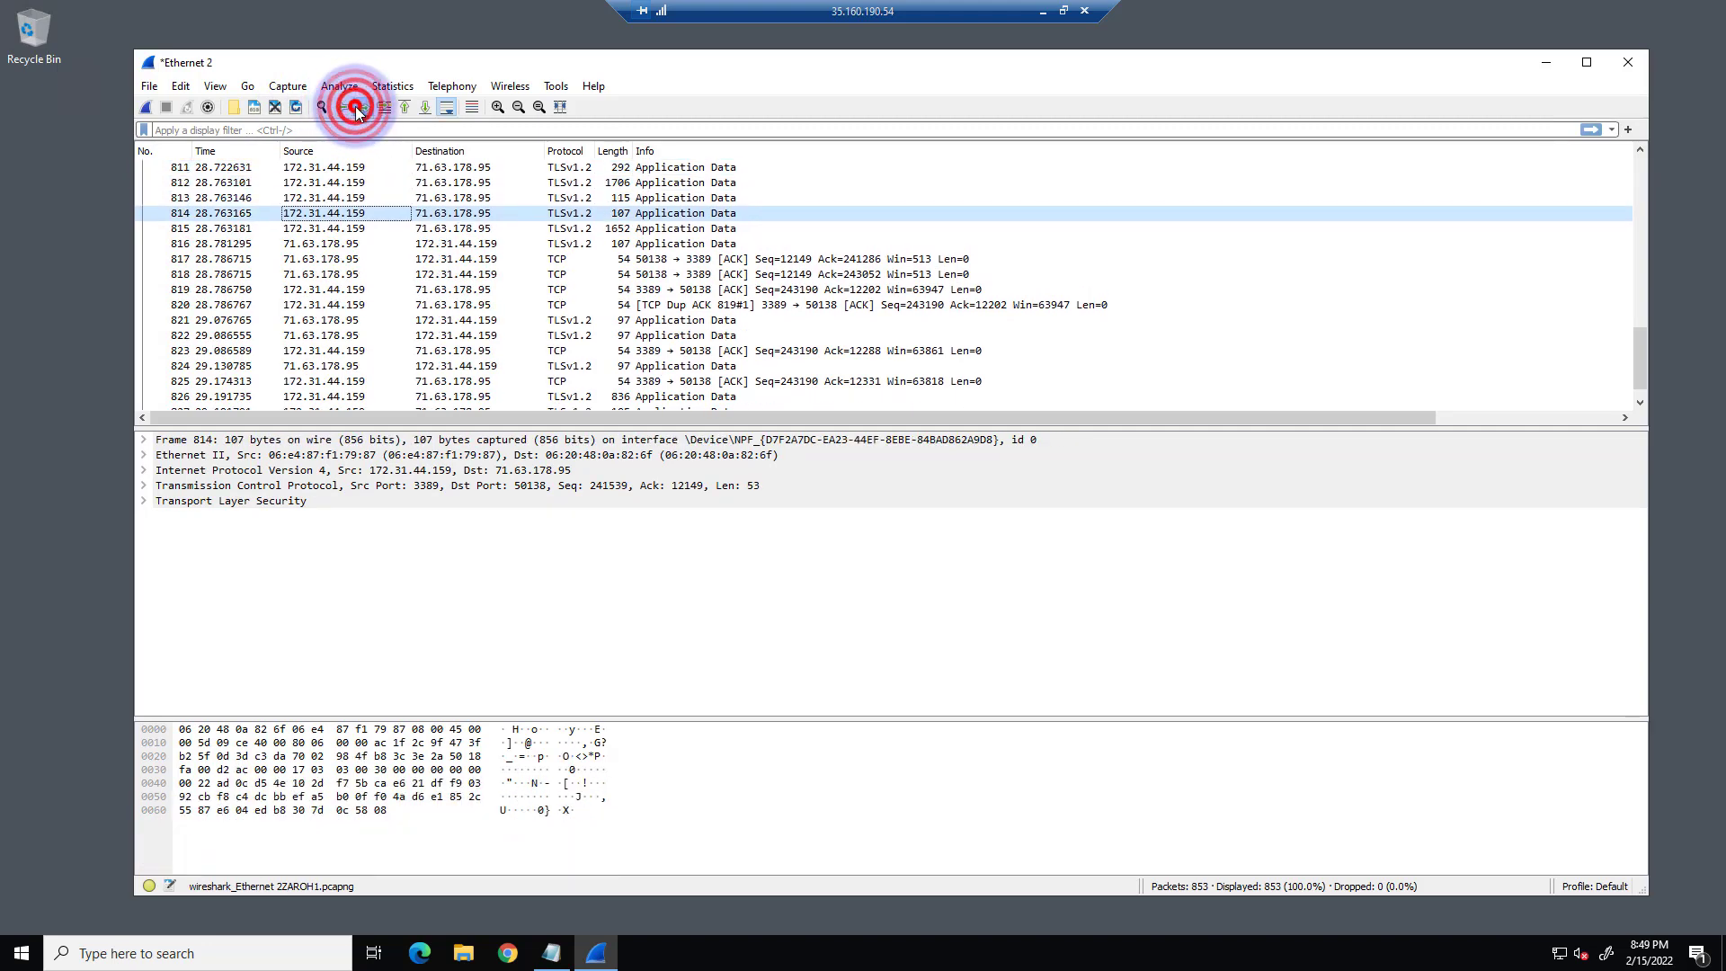
{"action": "left_click", "coordinate": [355, 107]}
{"action": "left_click", "coordinate": [355, 107]}
{"action": "left_click", "coordinate": [355, 107]}
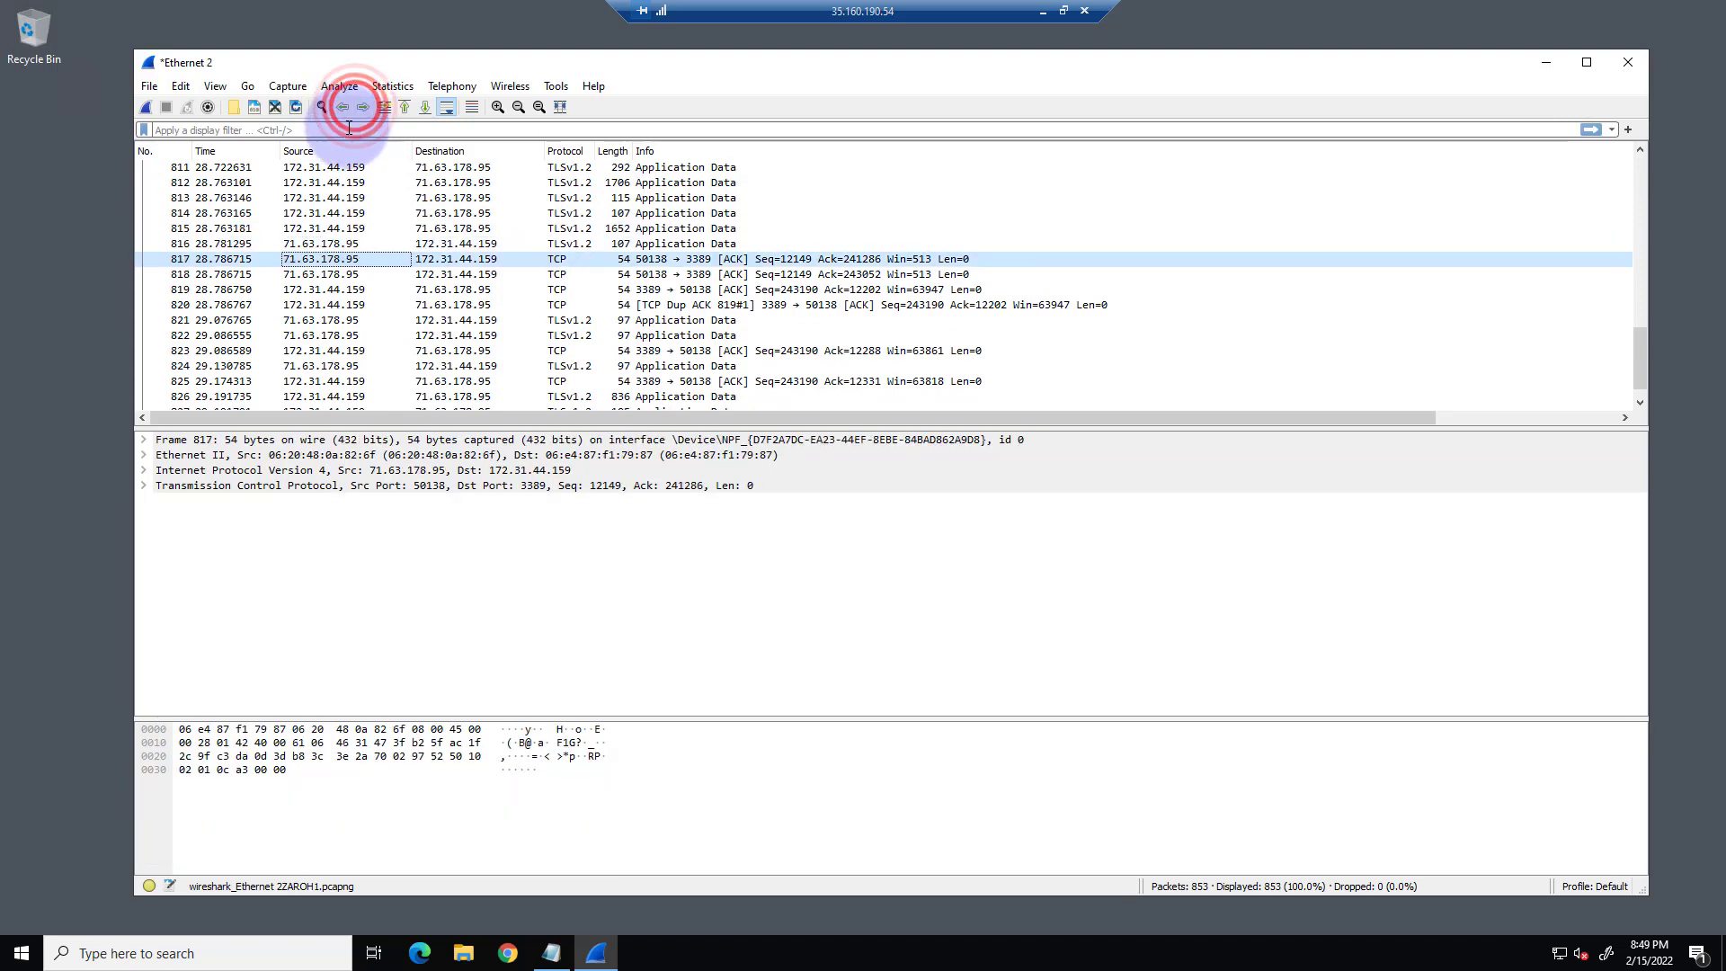
{"action": "left_click", "coordinate": [402, 110]}
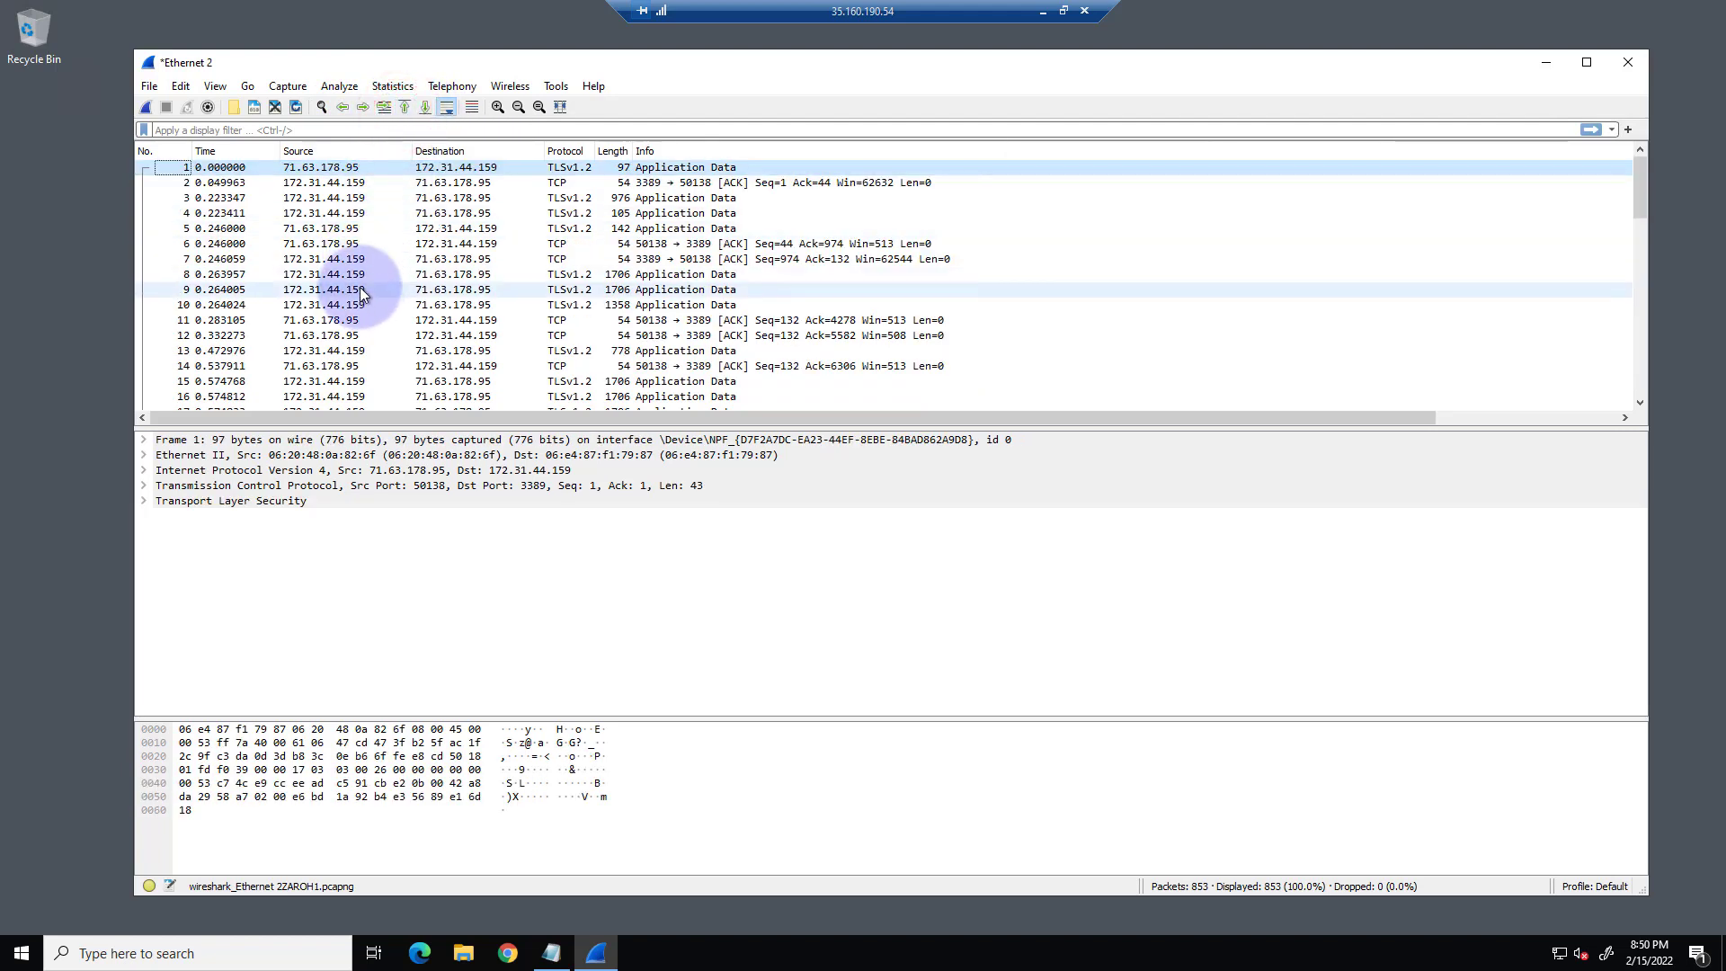
Enlarge the text of the captured packet data by two levels and look over the first packets.
{"action": "left_click", "coordinate": [497, 107]}
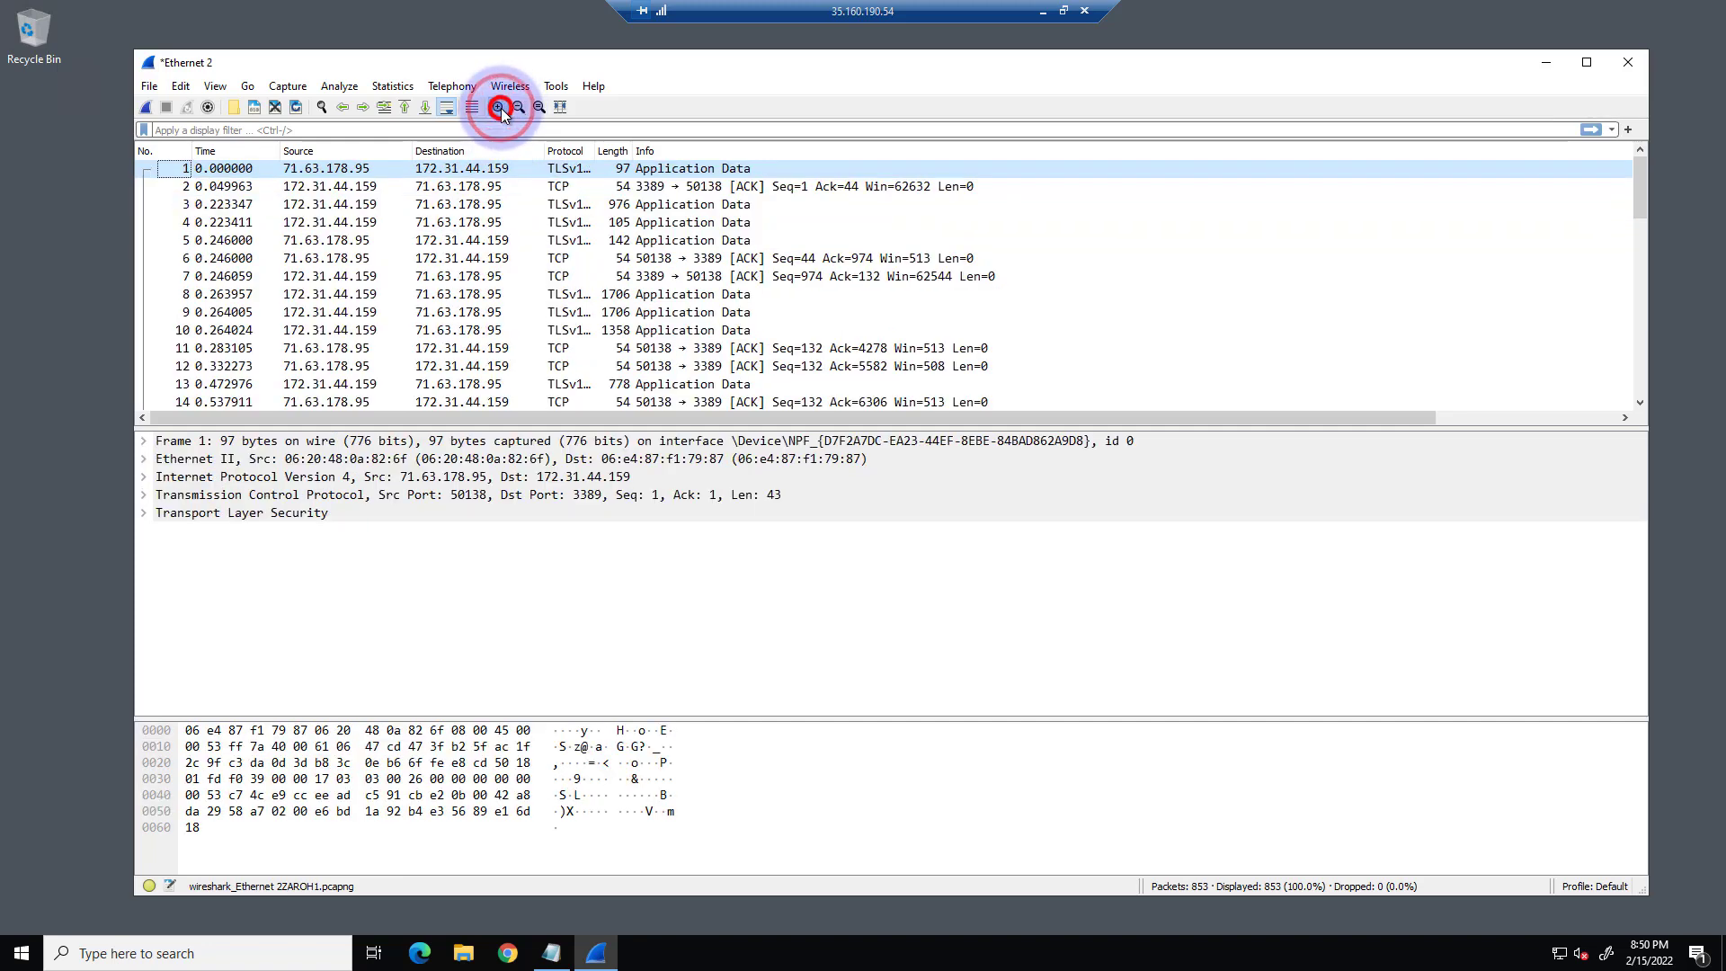
{"action": "left_click", "coordinate": [497, 107]}
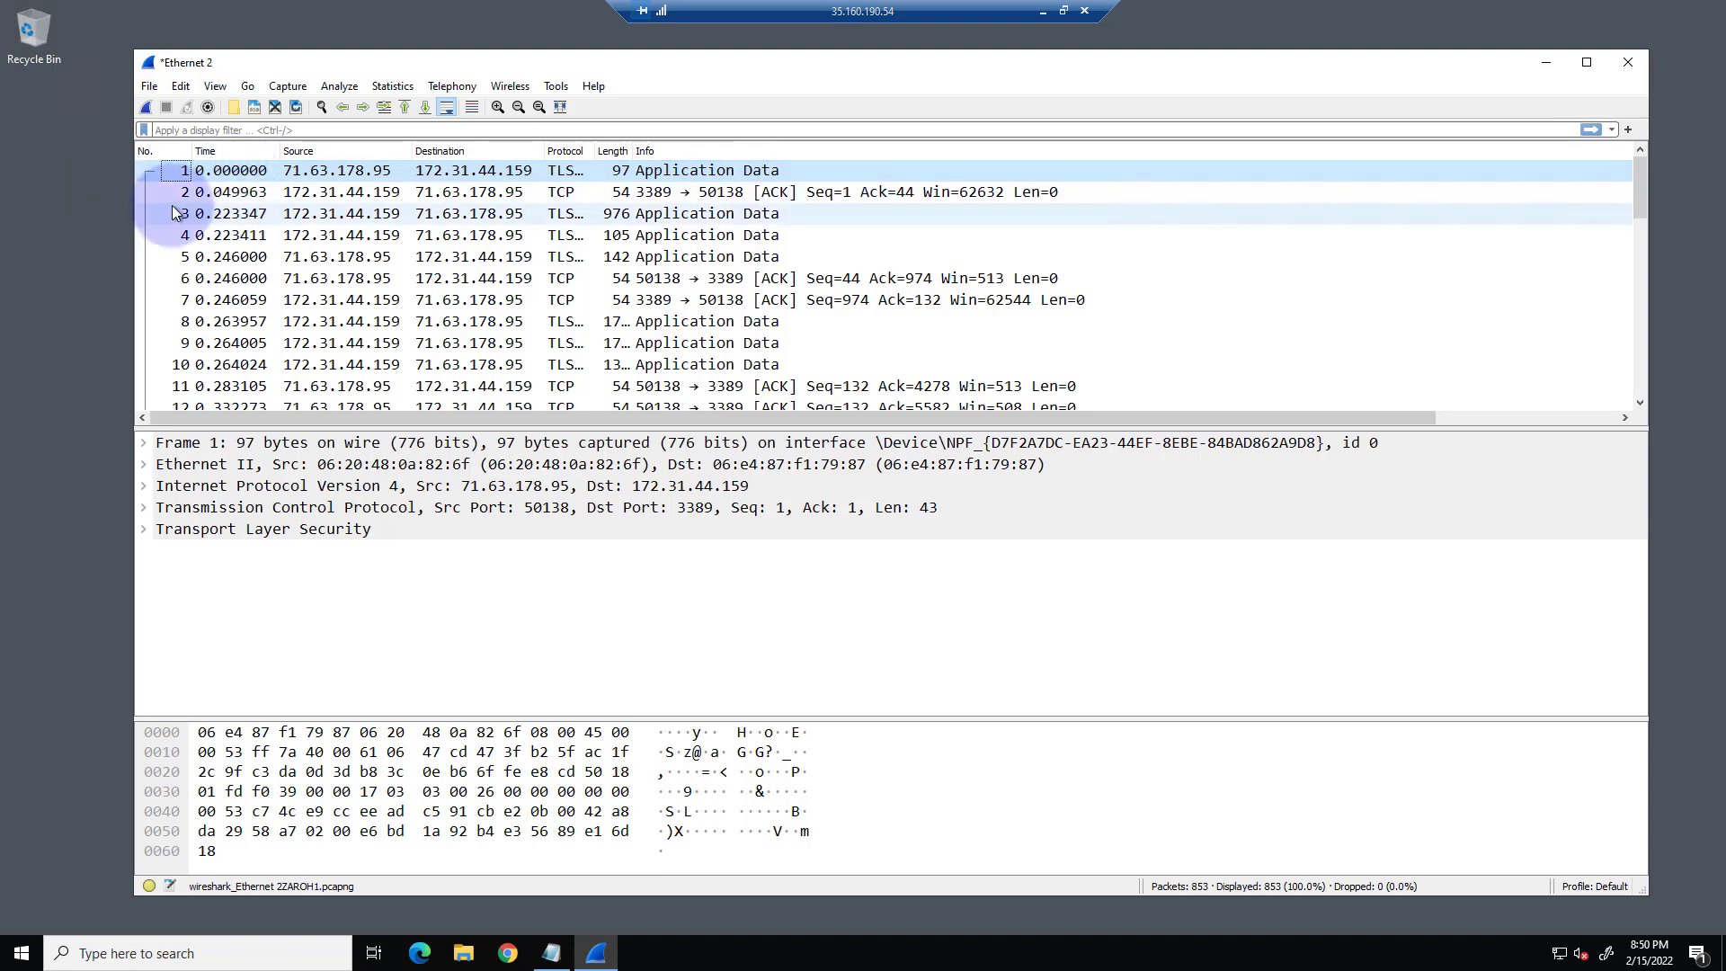
{"action": "scroll", "coordinate": [219, 249], "scroll_direction": "down", "scroll_amount": 4}
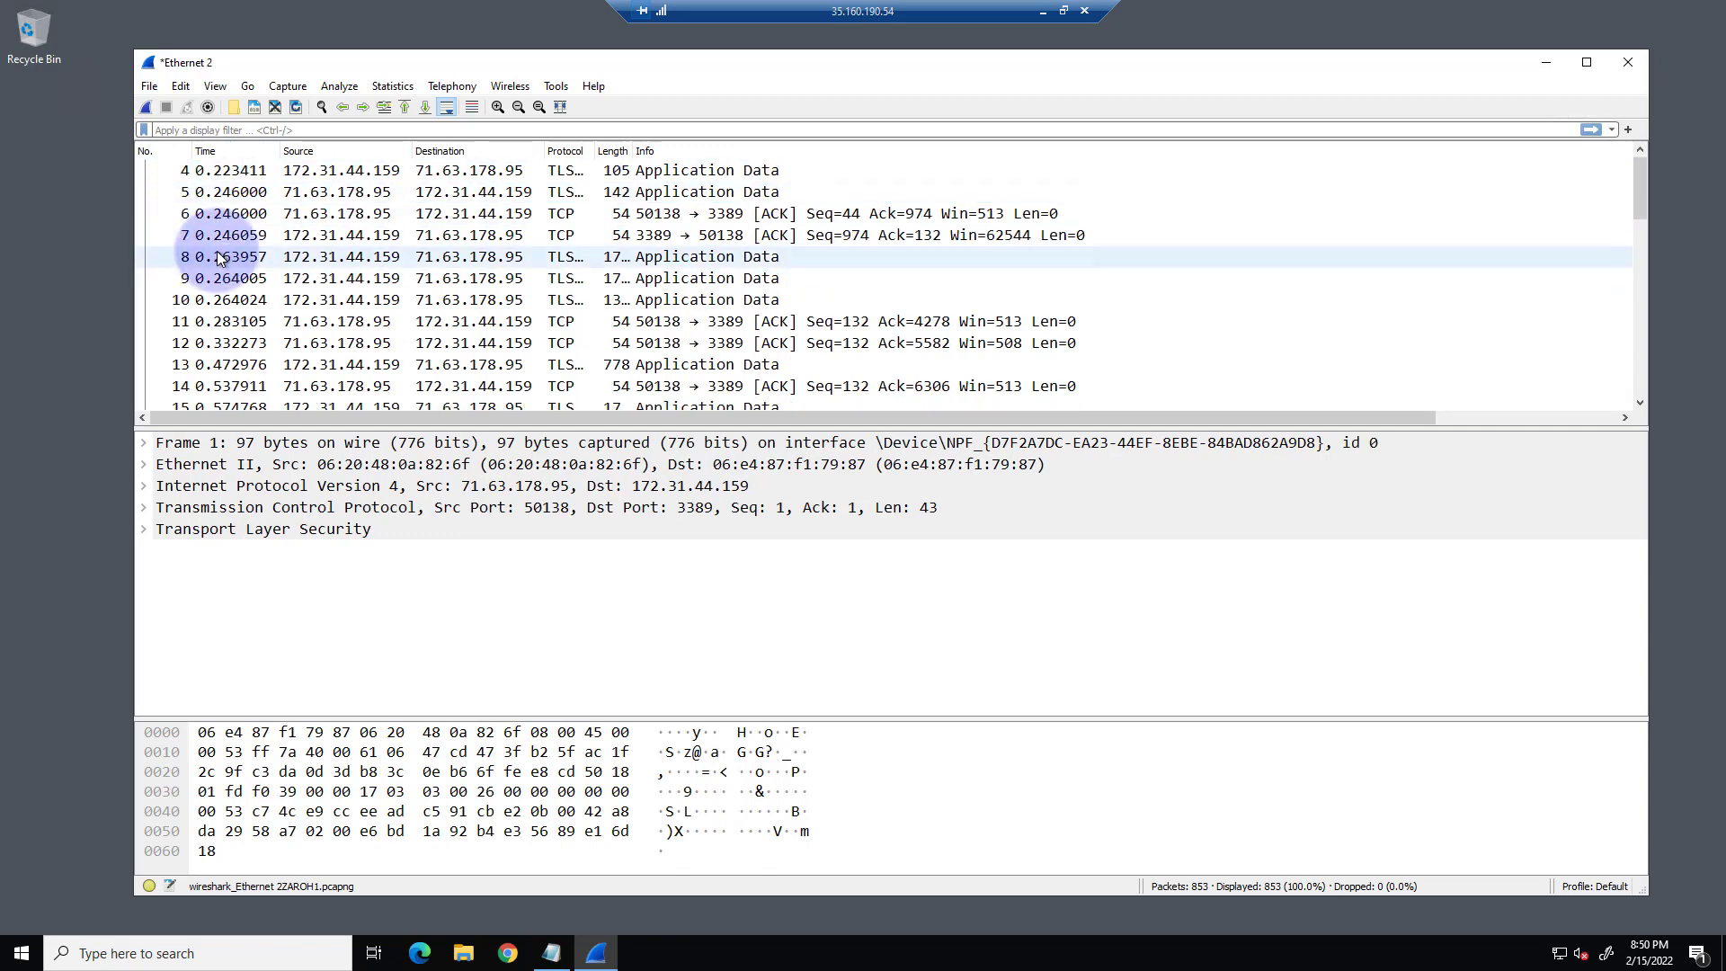
{"action": "scroll", "coordinate": [221, 263], "scroll_direction": "up", "scroll_amount": 3}
{"action": "scroll", "coordinate": [221, 263], "scroll_direction": "up", "scroll_amount": 1}
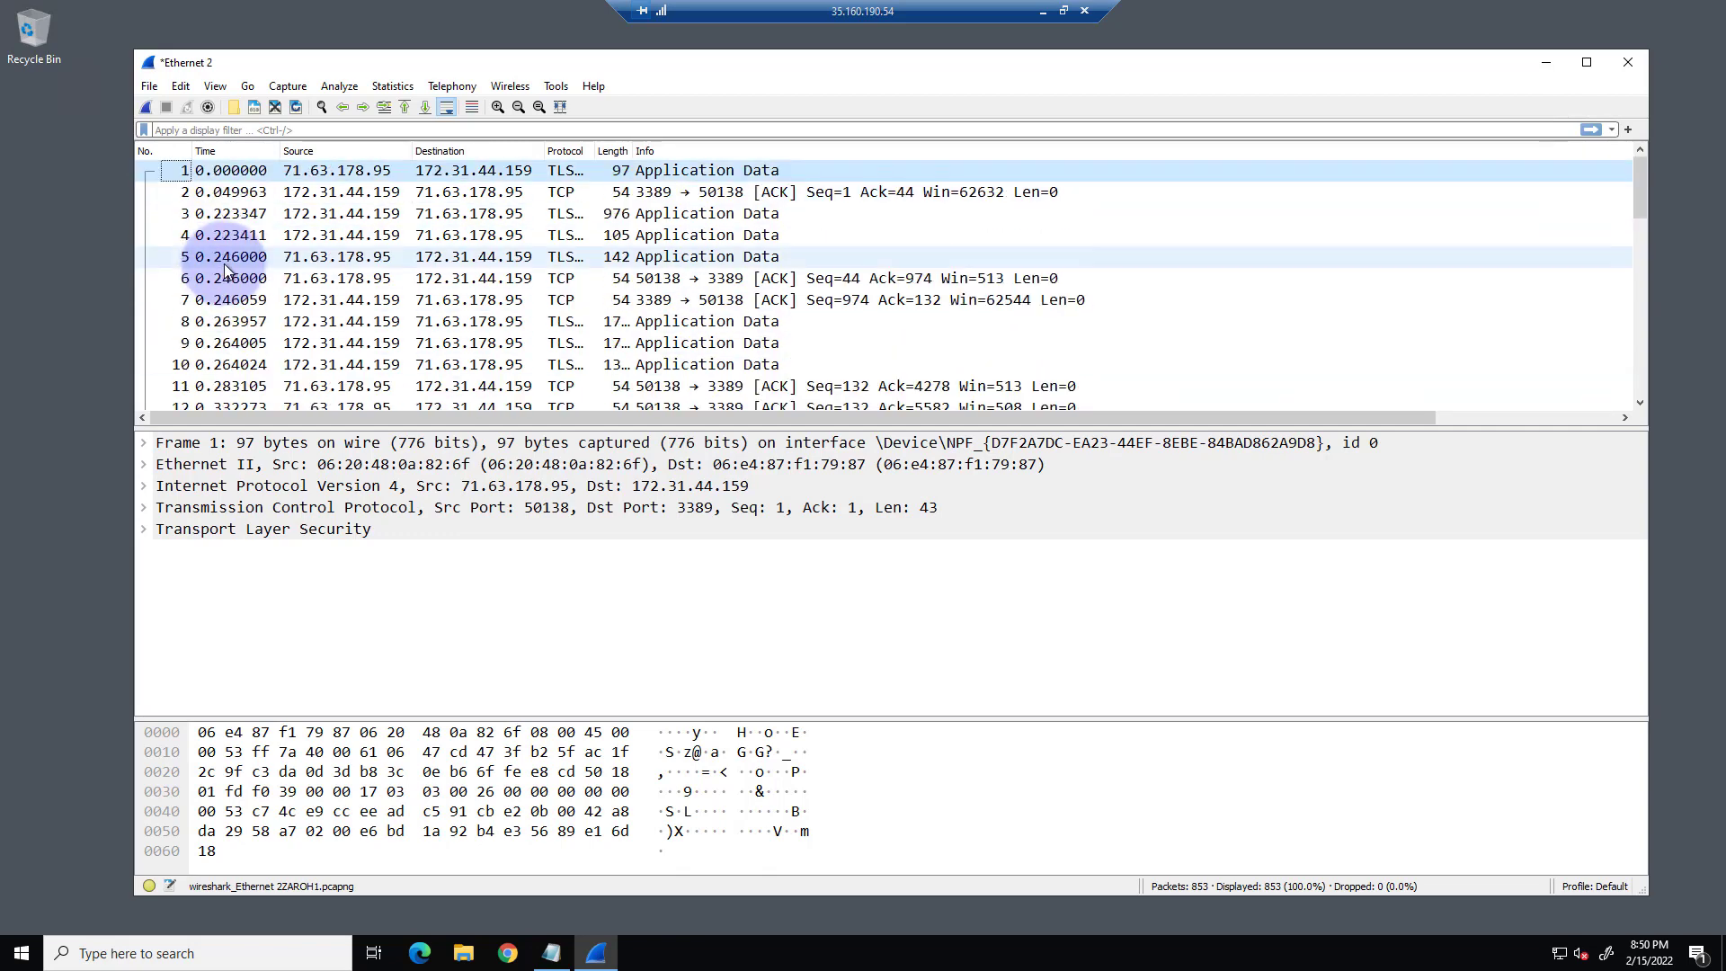
Widen the Protocol and Length columns of the packet list until their values are shown in full.
{"action": "scroll", "coordinate": [232, 184], "scroll_direction": "down", "scroll_amount": 5}
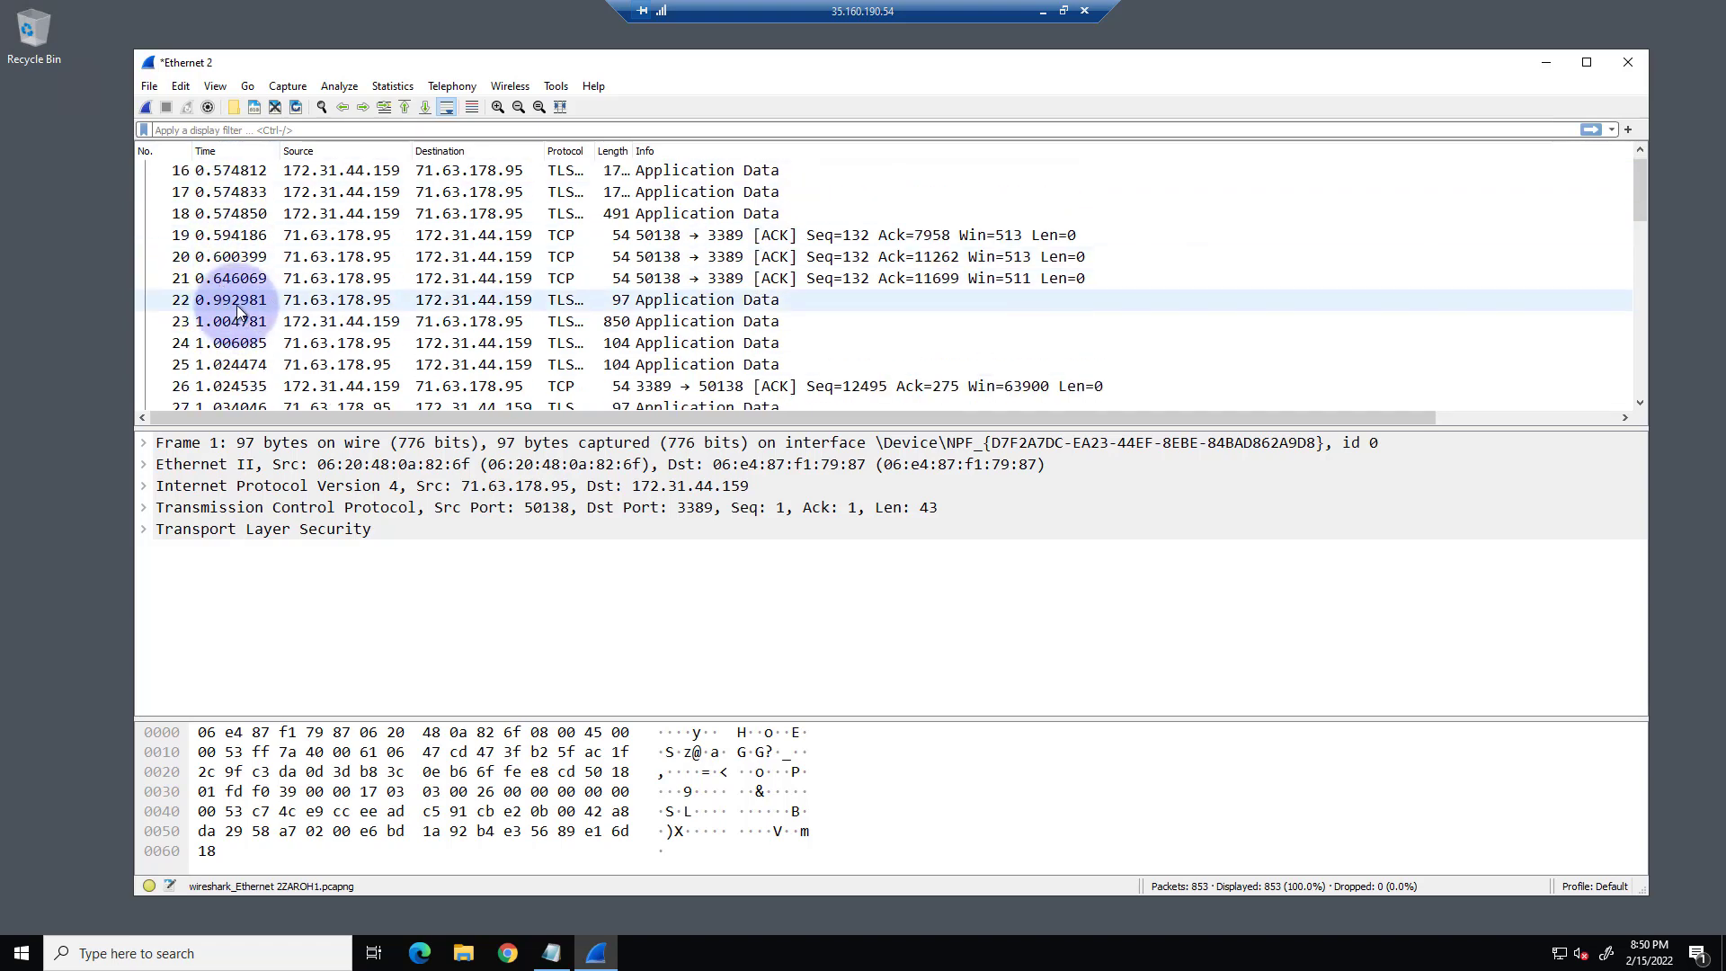
{"action": "scroll", "coordinate": [234, 300], "scroll_direction": "up", "scroll_amount": 4}
{"action": "scroll", "coordinate": [229, 302], "scroll_direction": "up", "scroll_amount": 1}
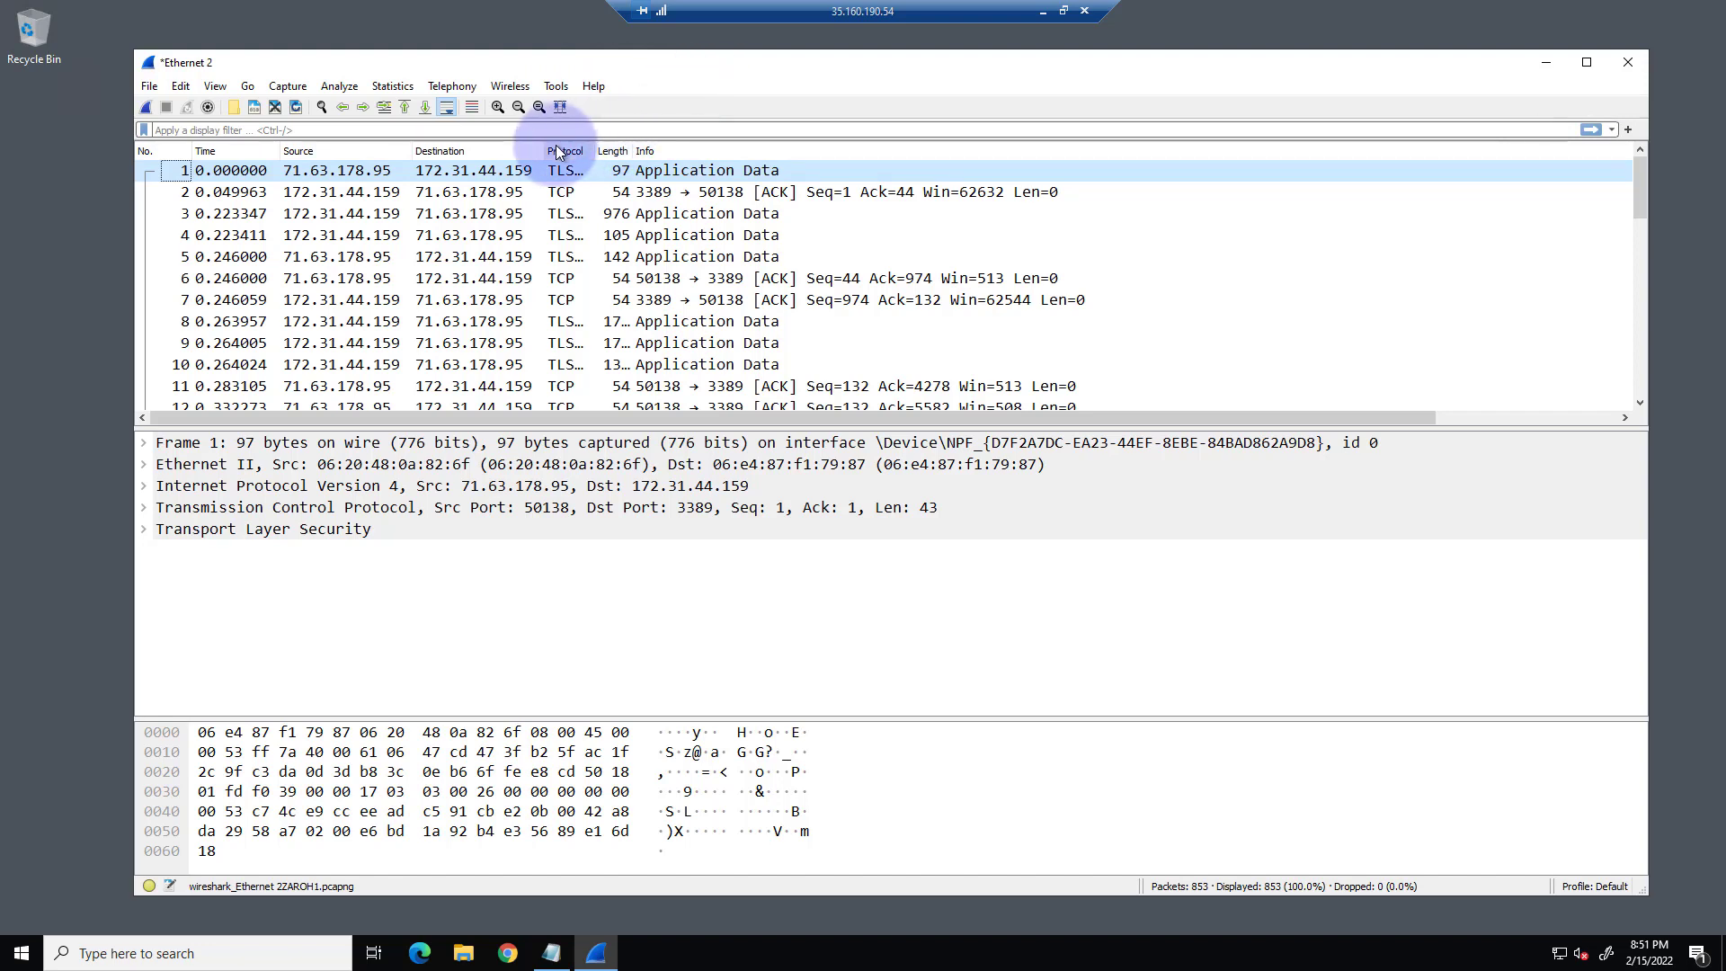
{"action": "left_click_drag", "start_coordinate": [594, 150], "coordinate": [662, 150]}
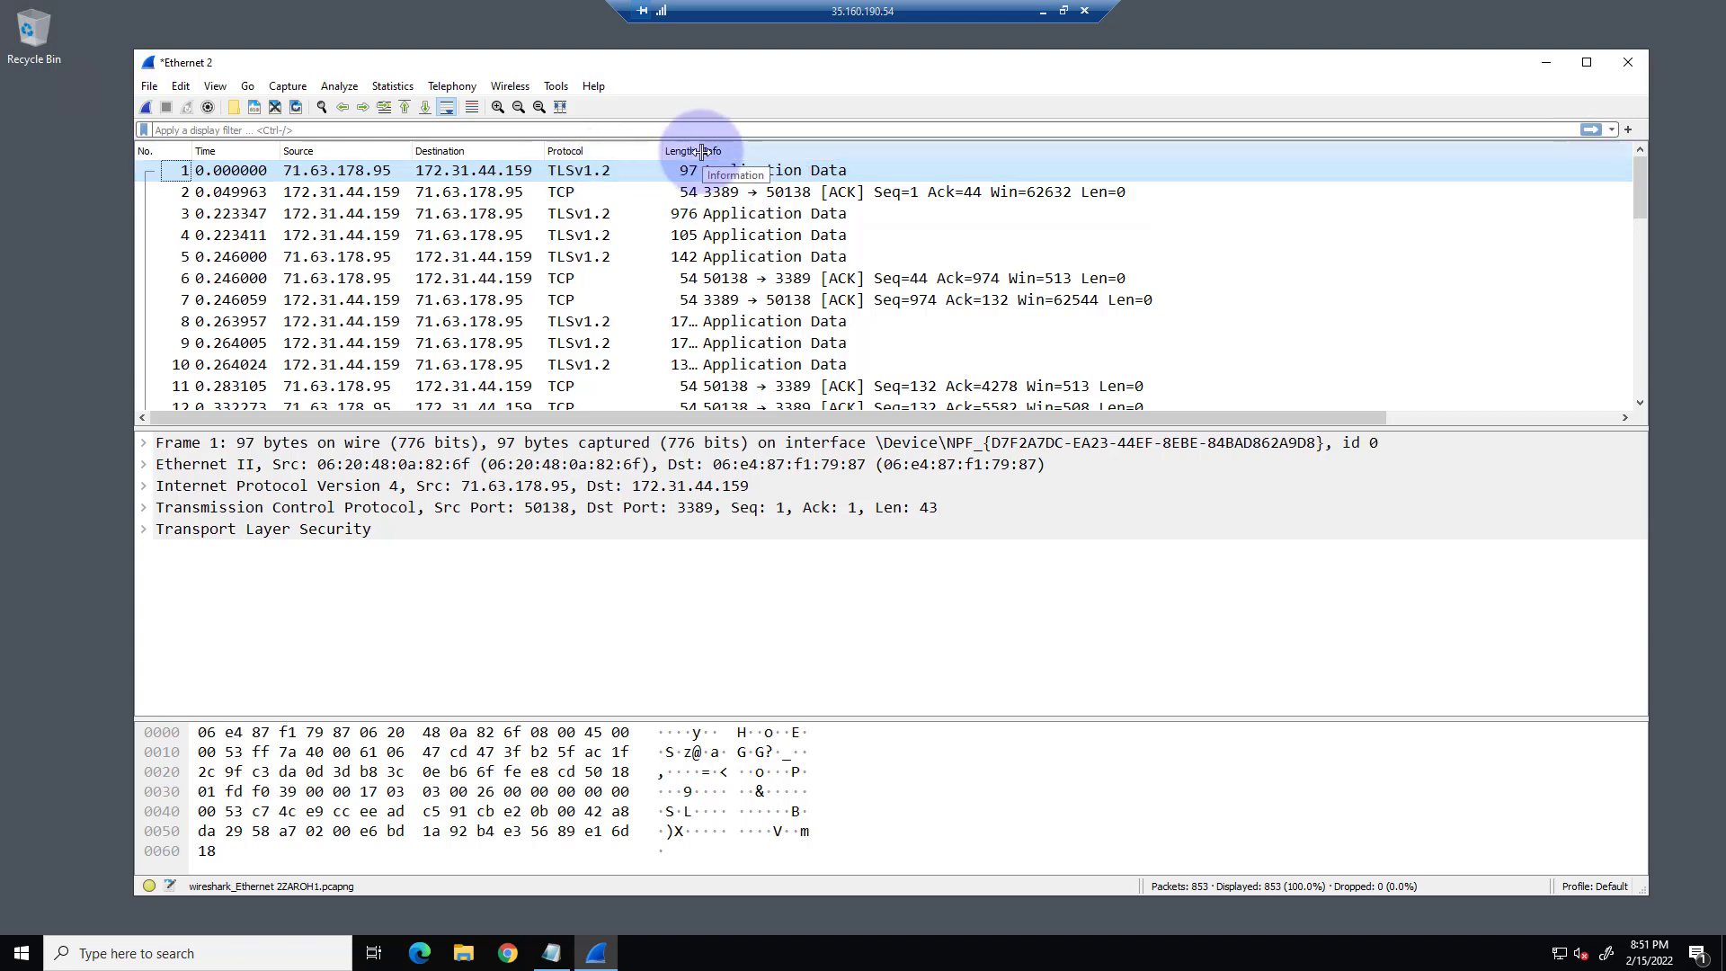
{"action": "left_click_drag", "start_coordinate": [702, 151], "coordinate": [723, 152]}
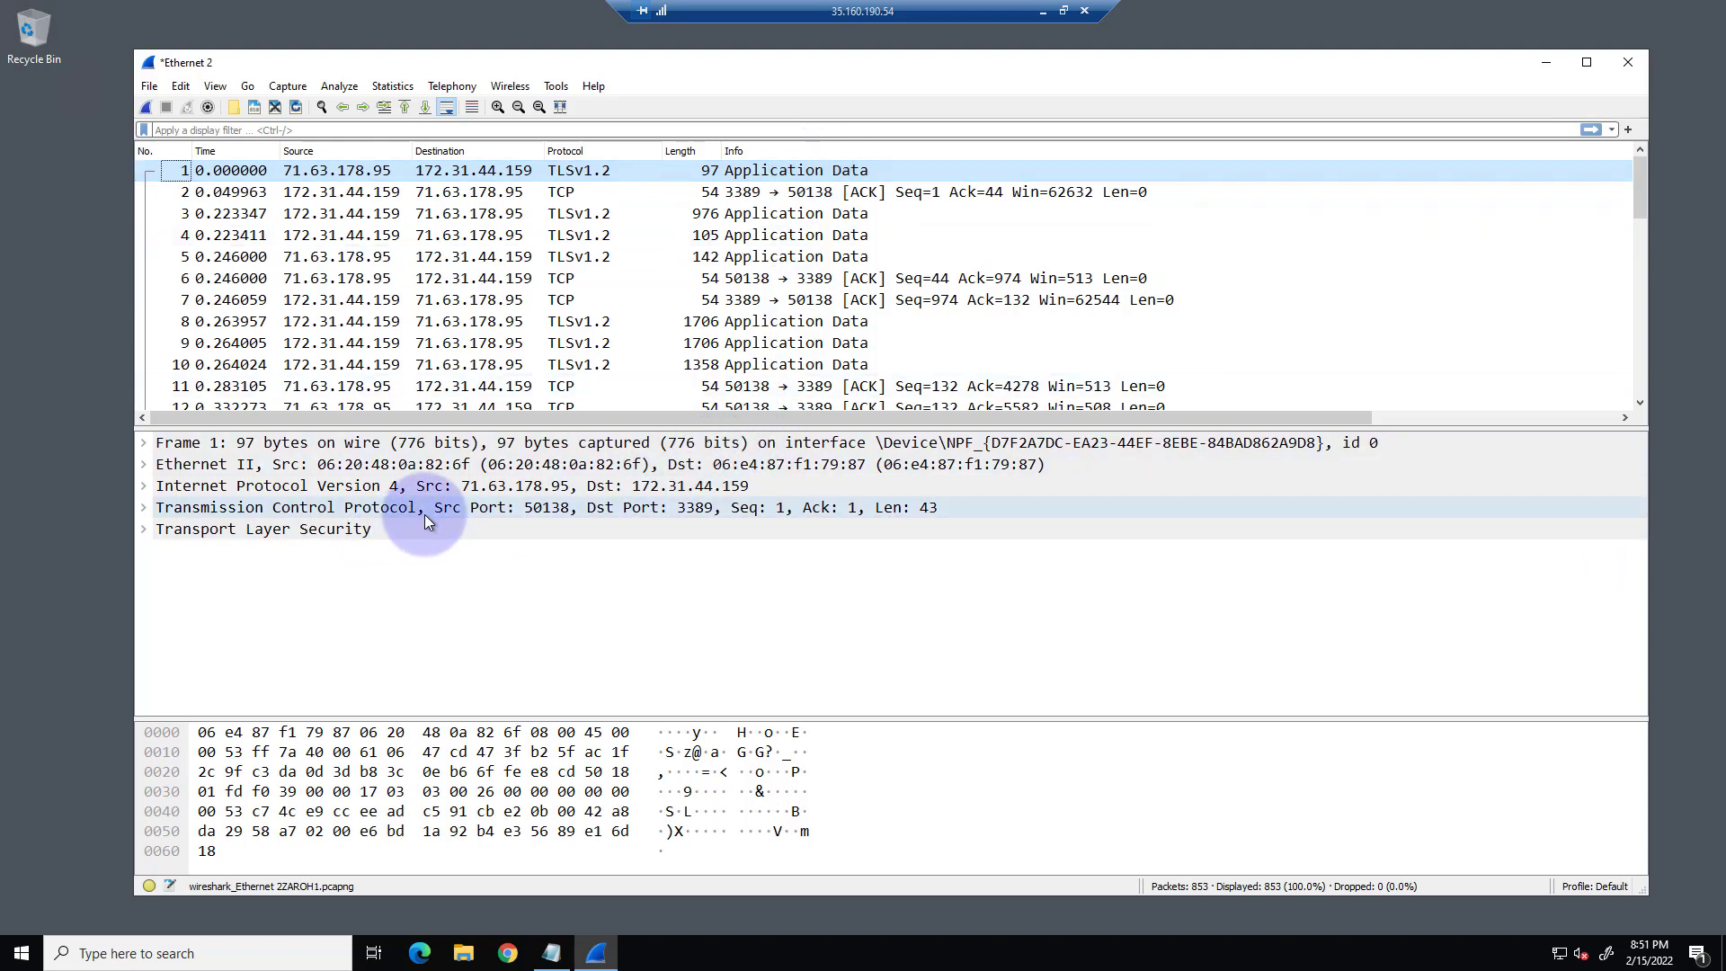
Jump to the last packet and back to the first one, and step forward to packet 3.
{"action": "left_click", "coordinate": [423, 107]}
{"action": "left_click", "coordinate": [406, 108]}
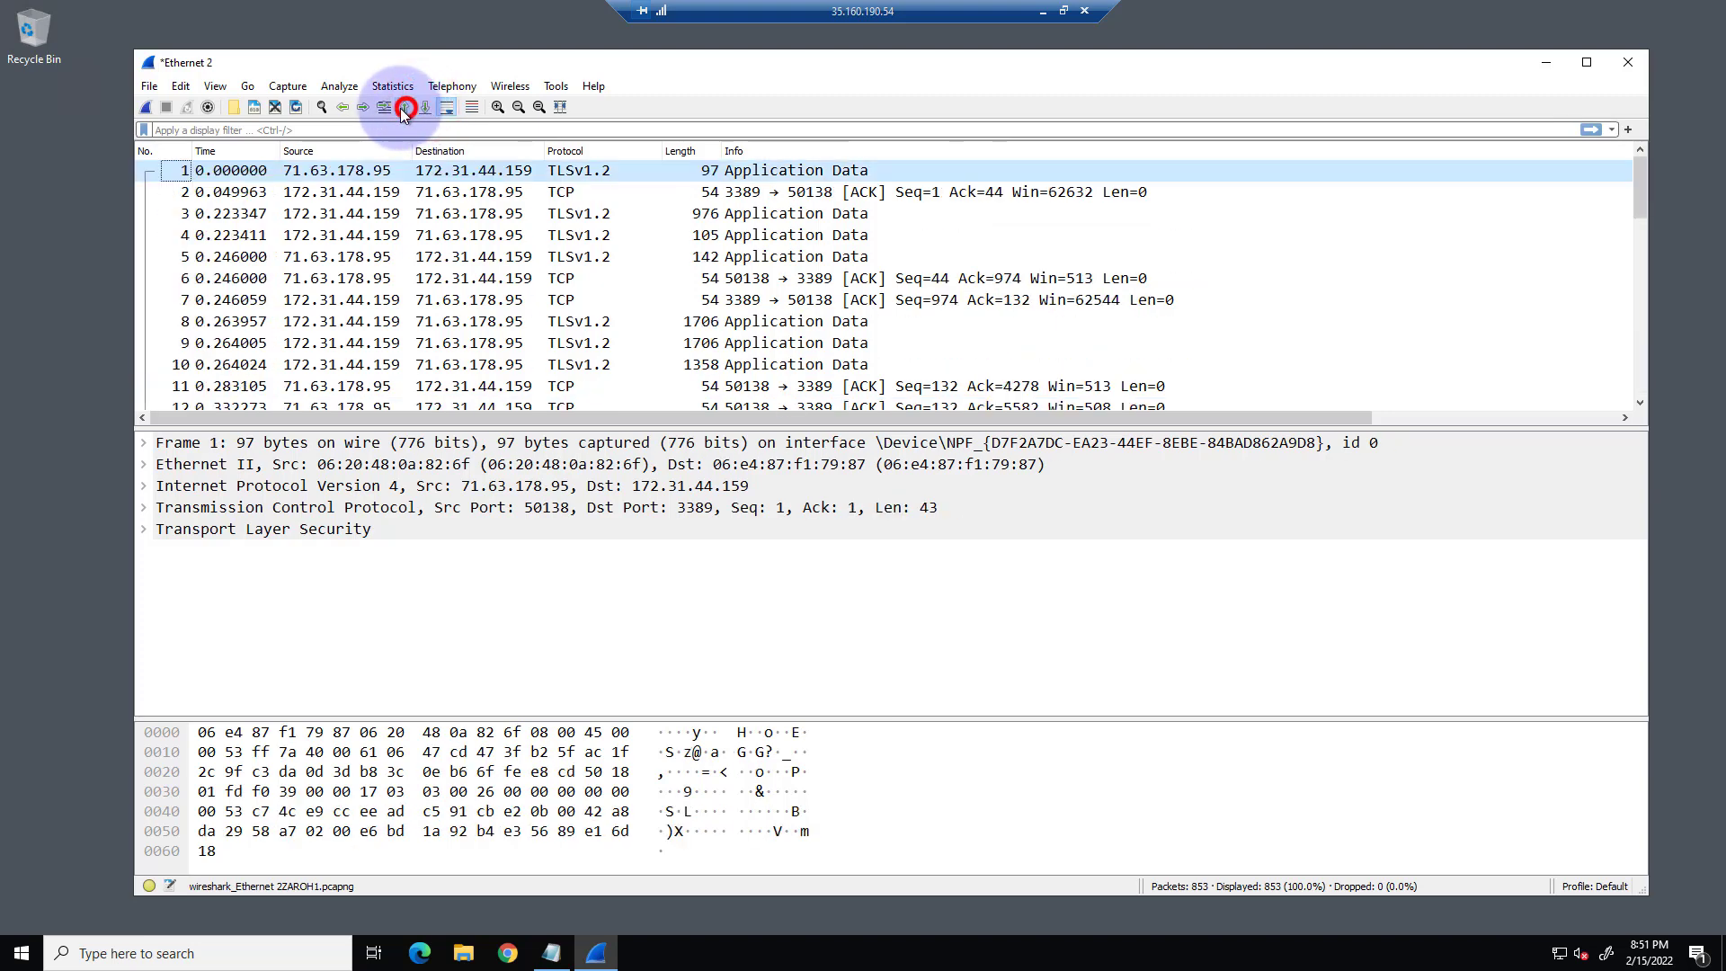
{"action": "left_click", "coordinate": [365, 107]}
{"action": "left_click", "coordinate": [364, 108]}
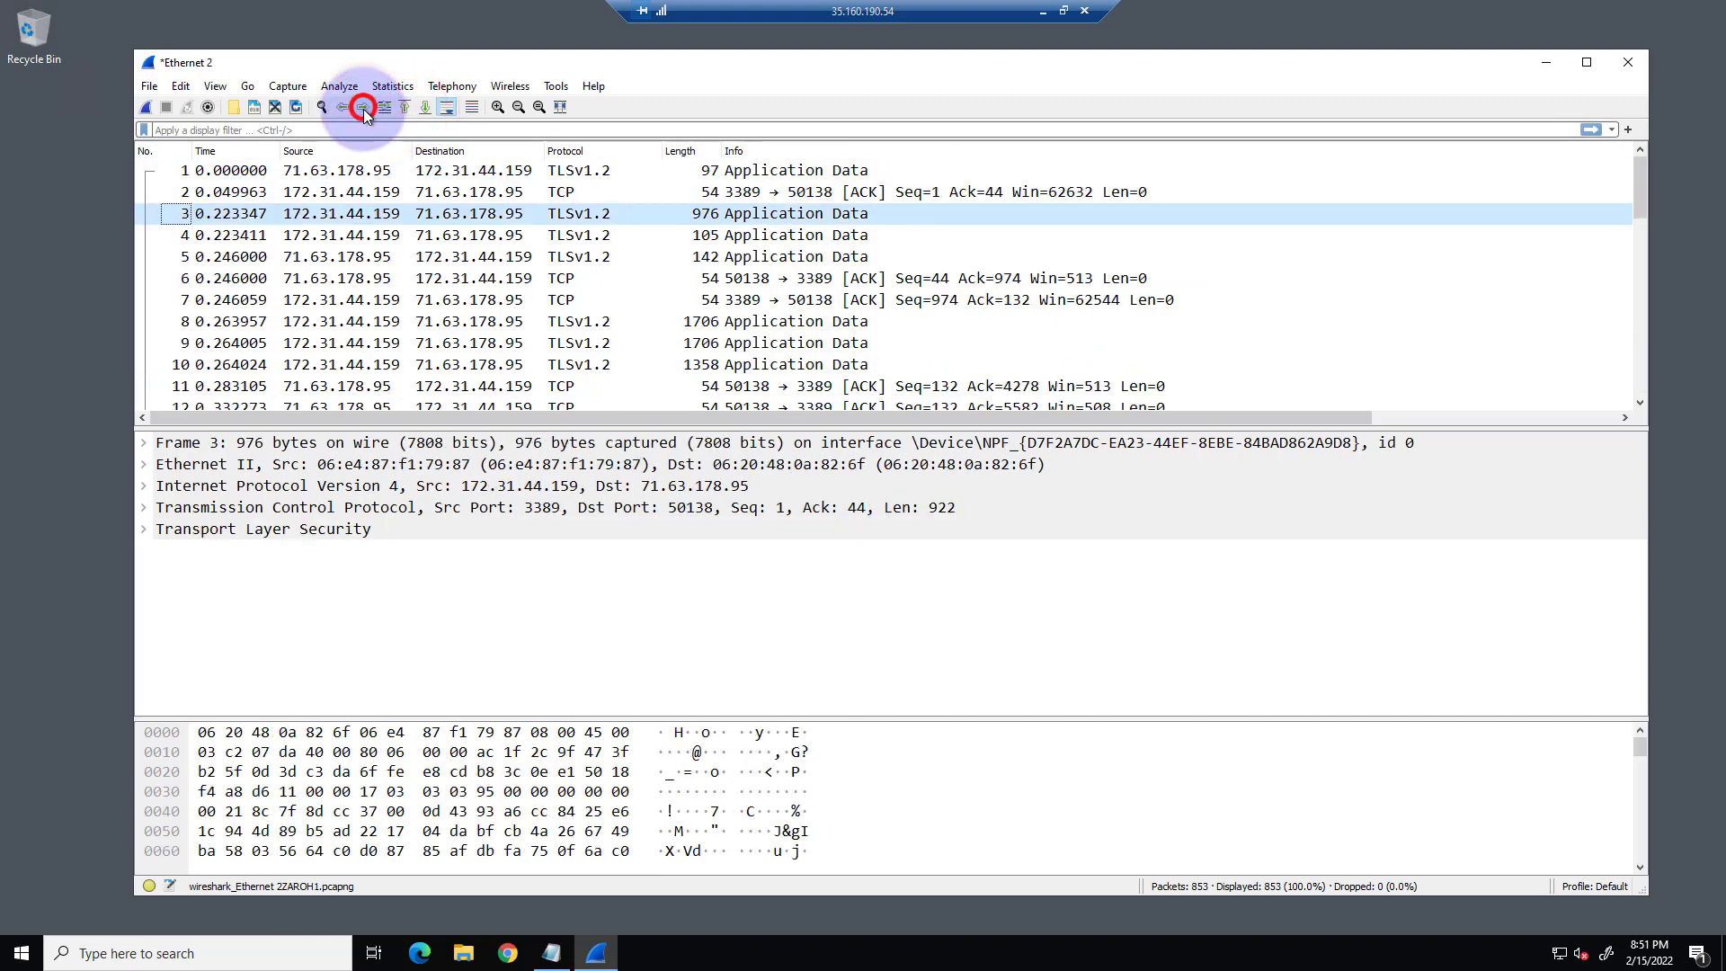
Select packets 1 to 5 one after another to compare their source and destination addresses.
{"action": "left_click", "coordinate": [352, 174]}
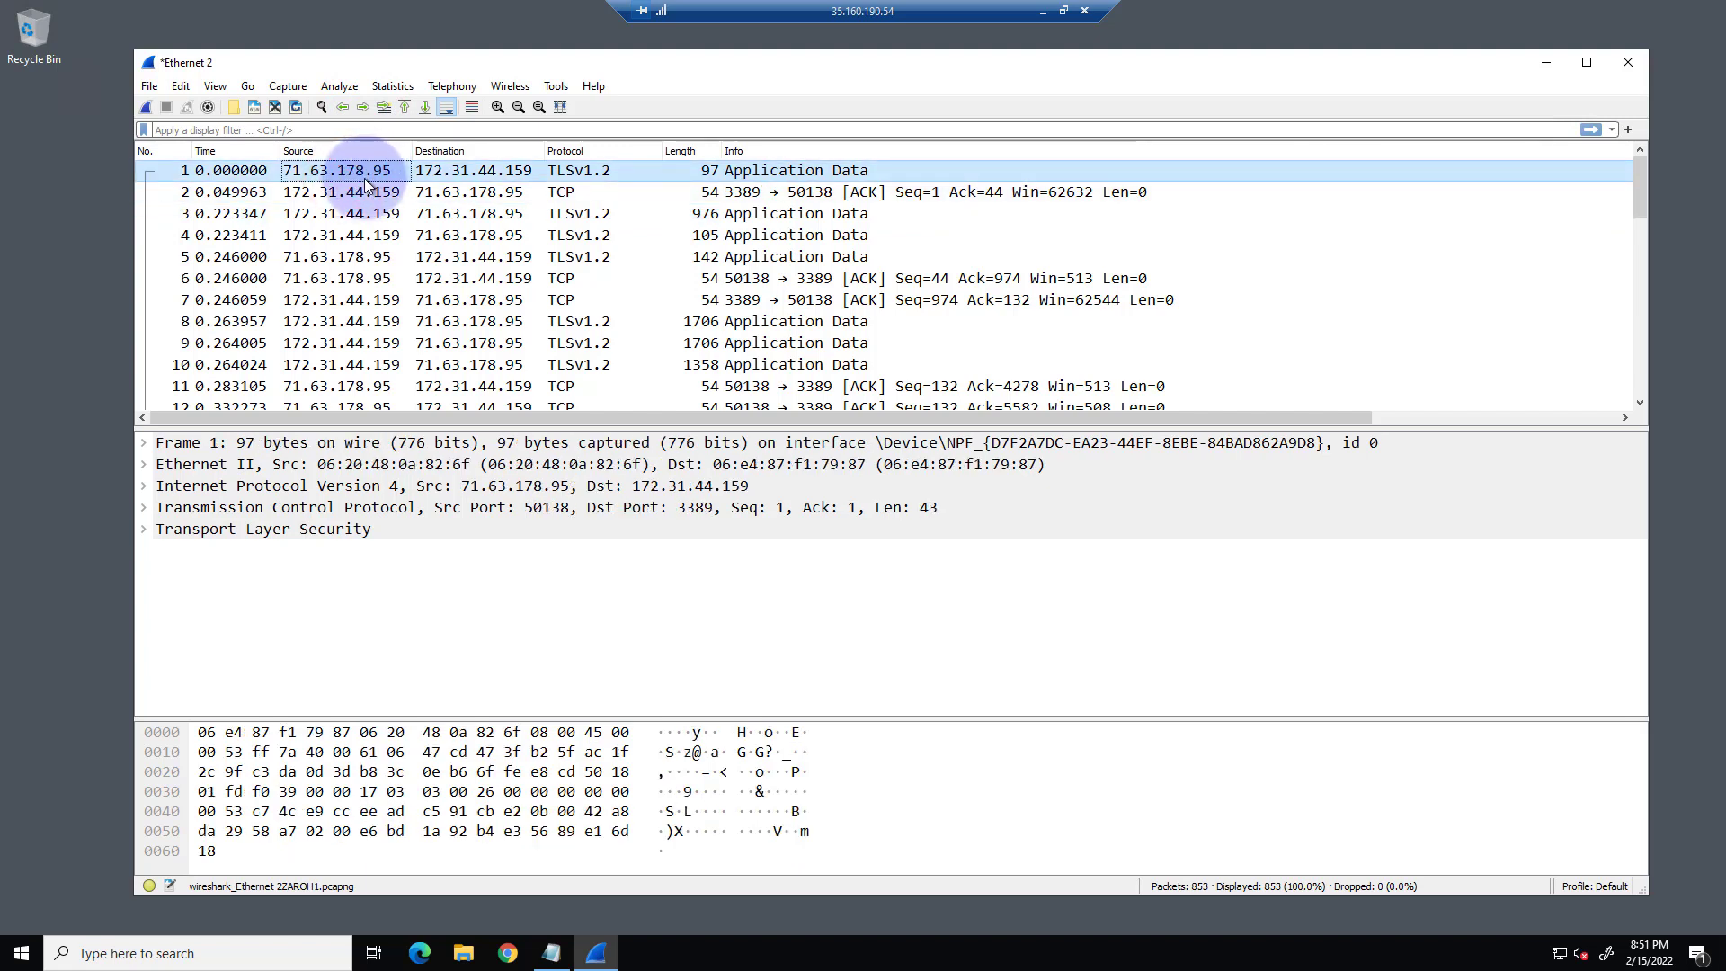
{"action": "left_click", "coordinate": [463, 171]}
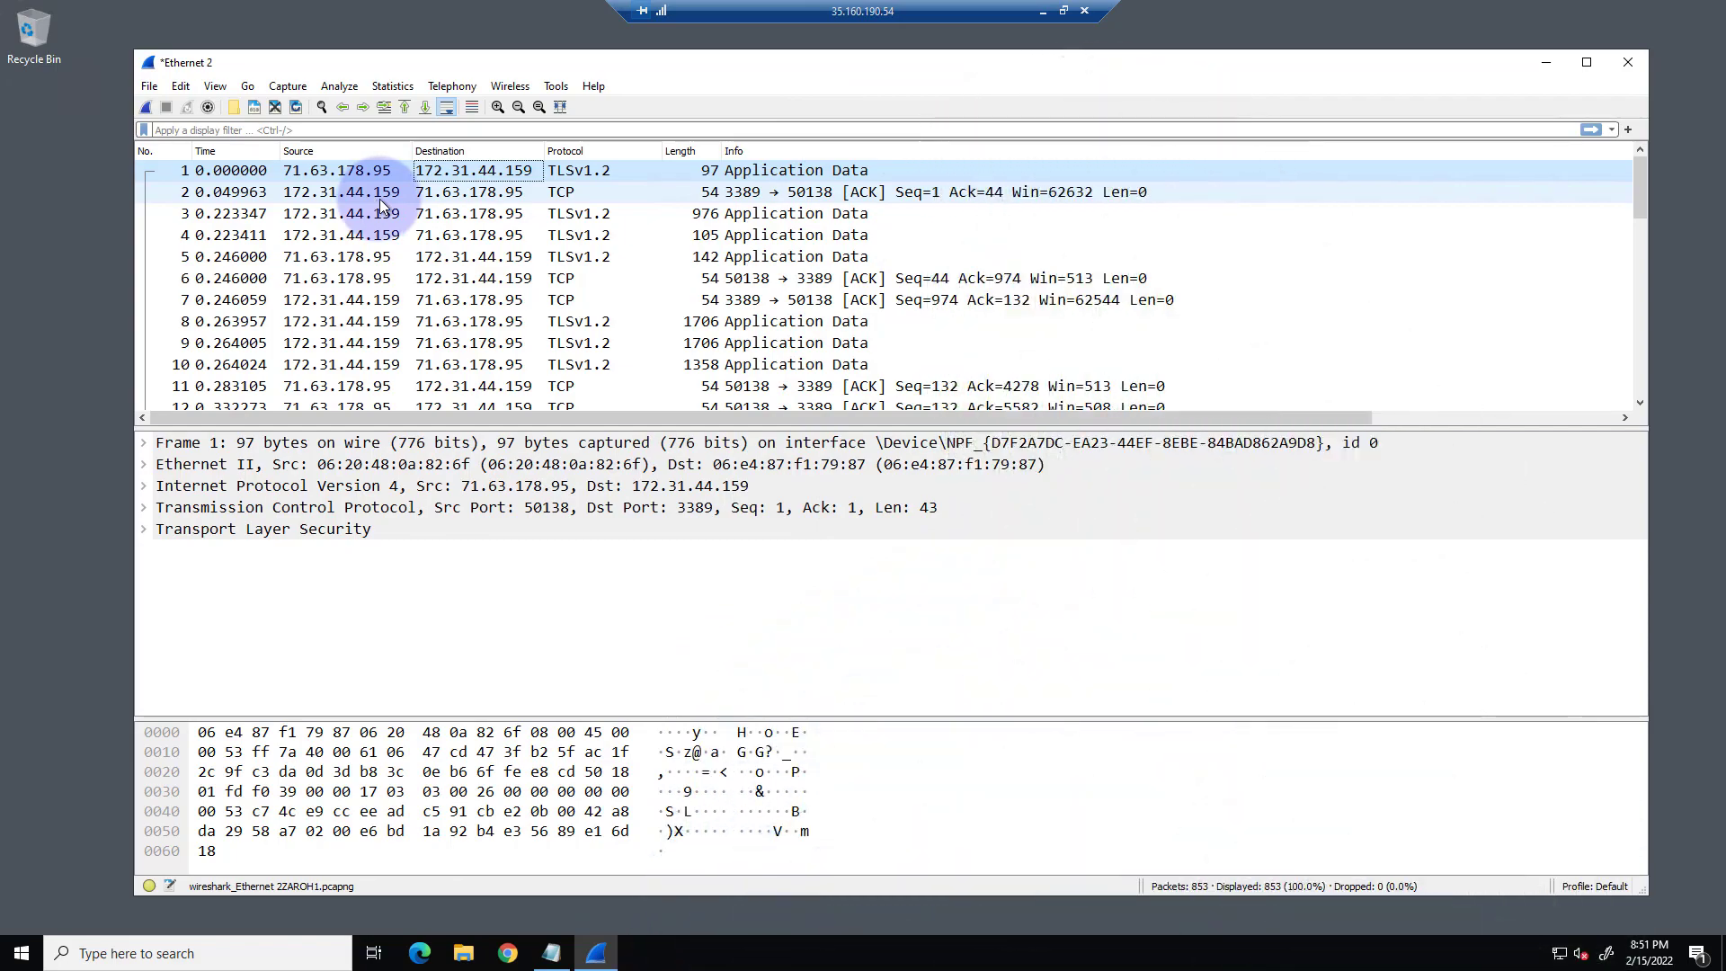
{"action": "left_click", "coordinate": [380, 199]}
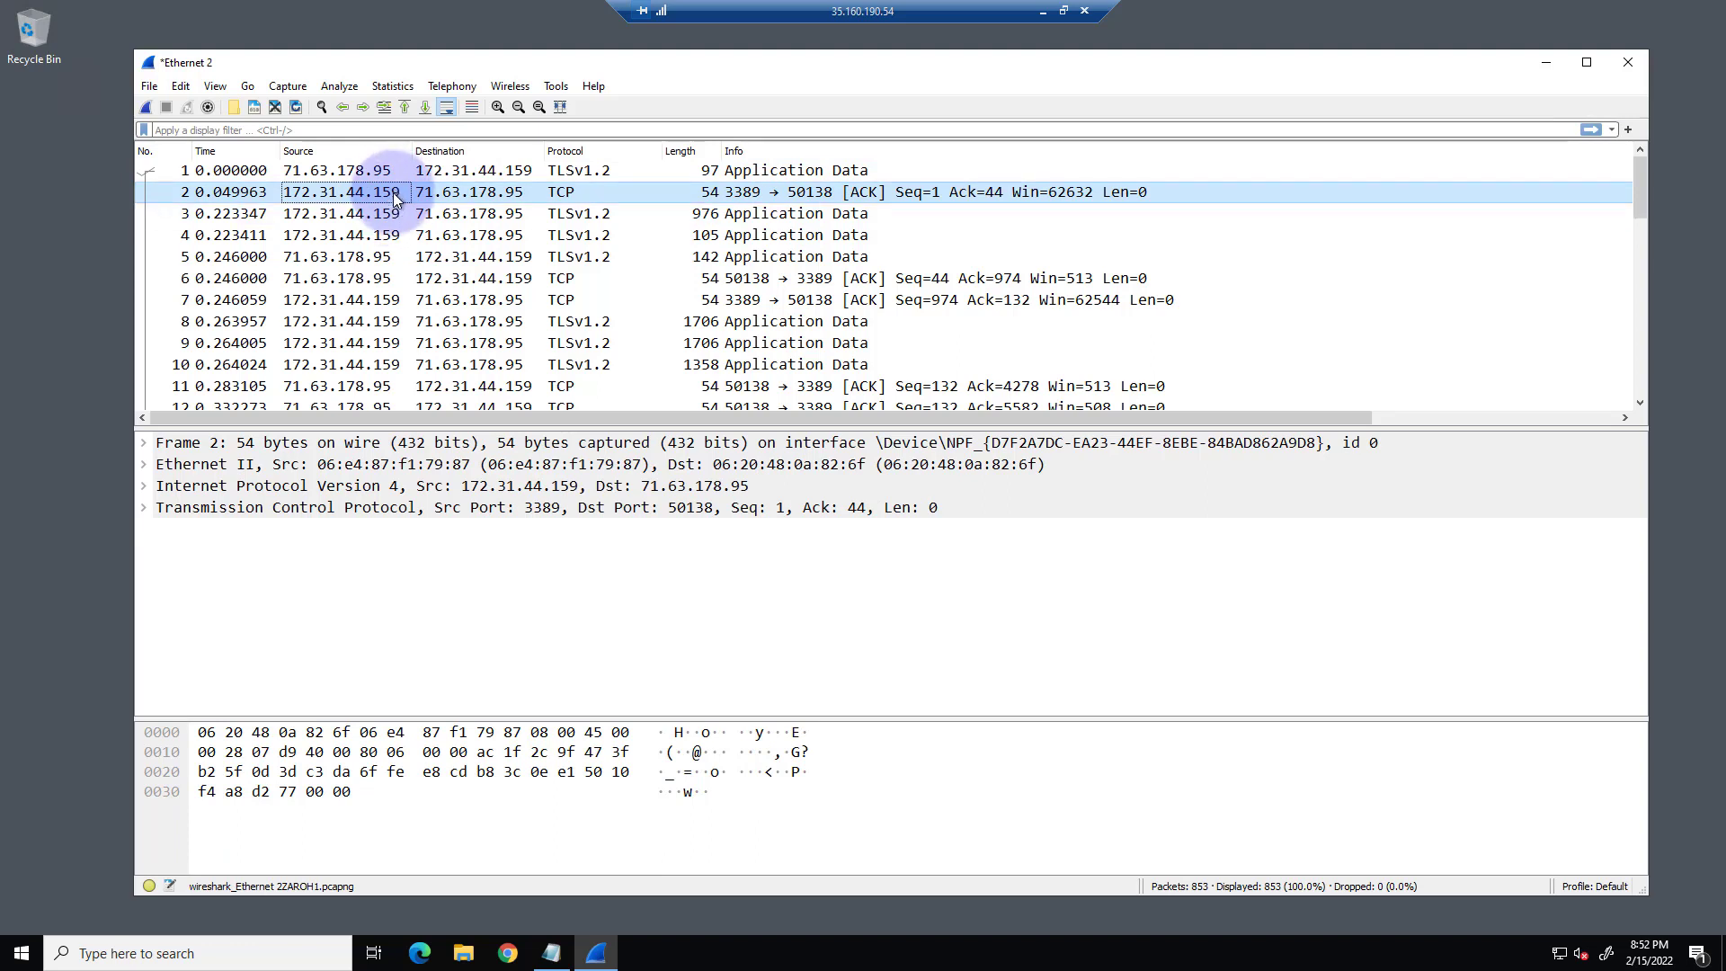
{"action": "left_click", "coordinate": [393, 214]}
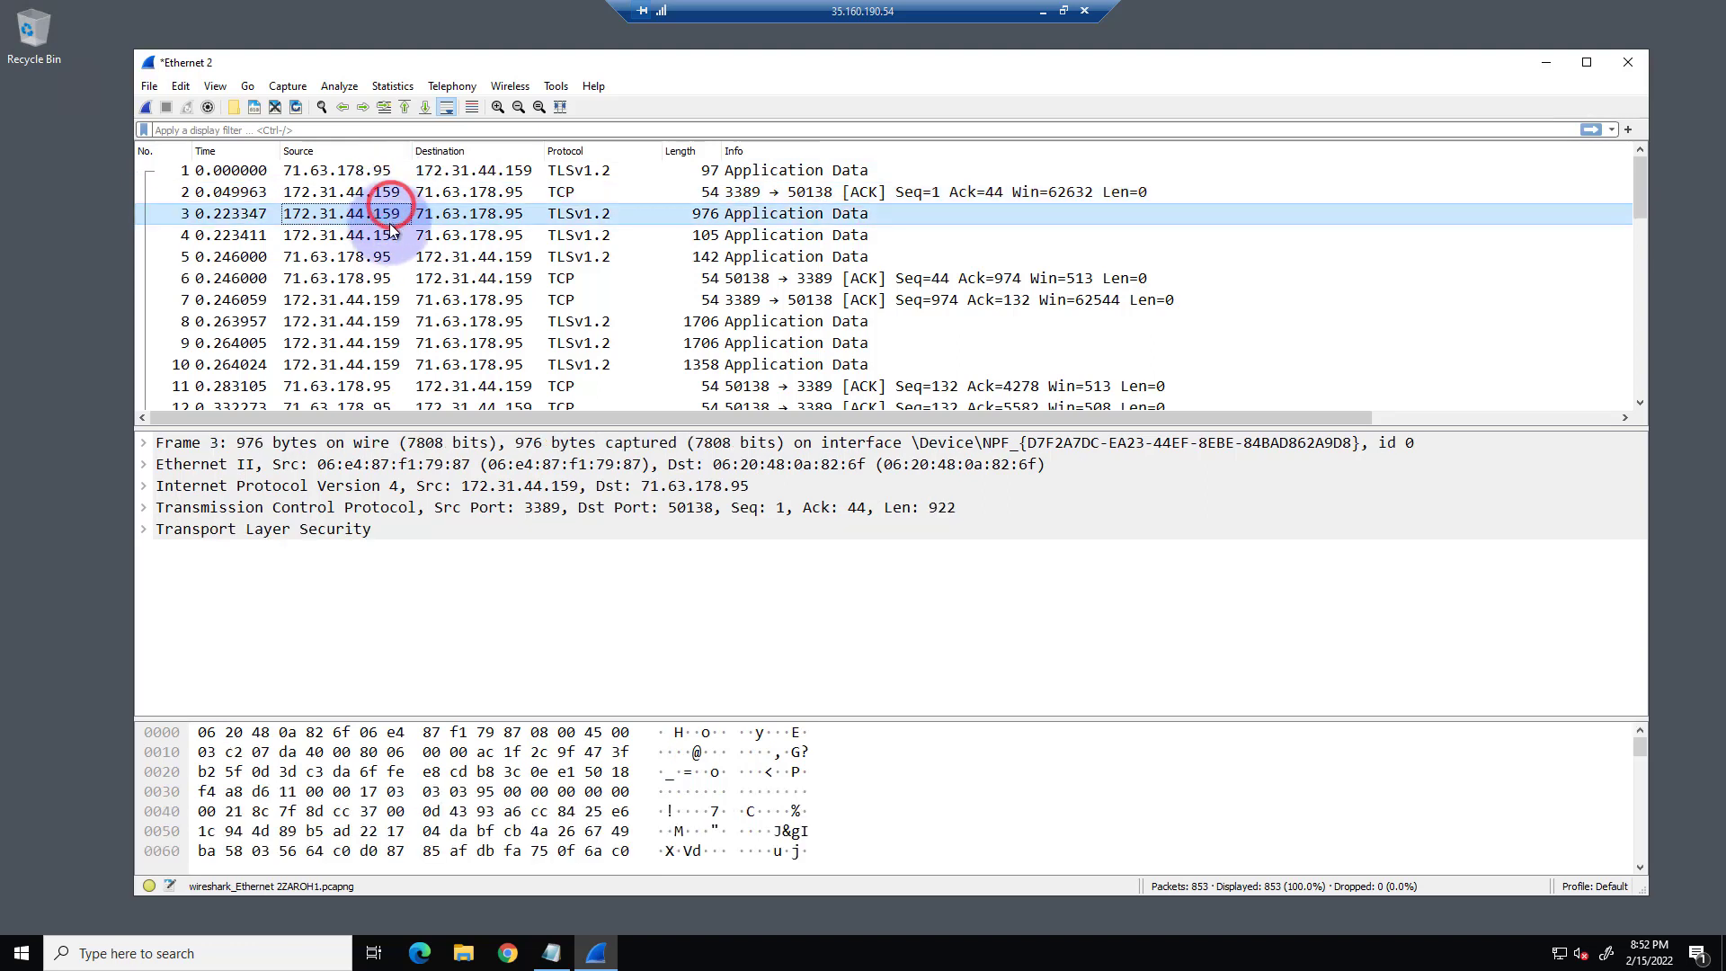
{"action": "left_click", "coordinate": [389, 235]}
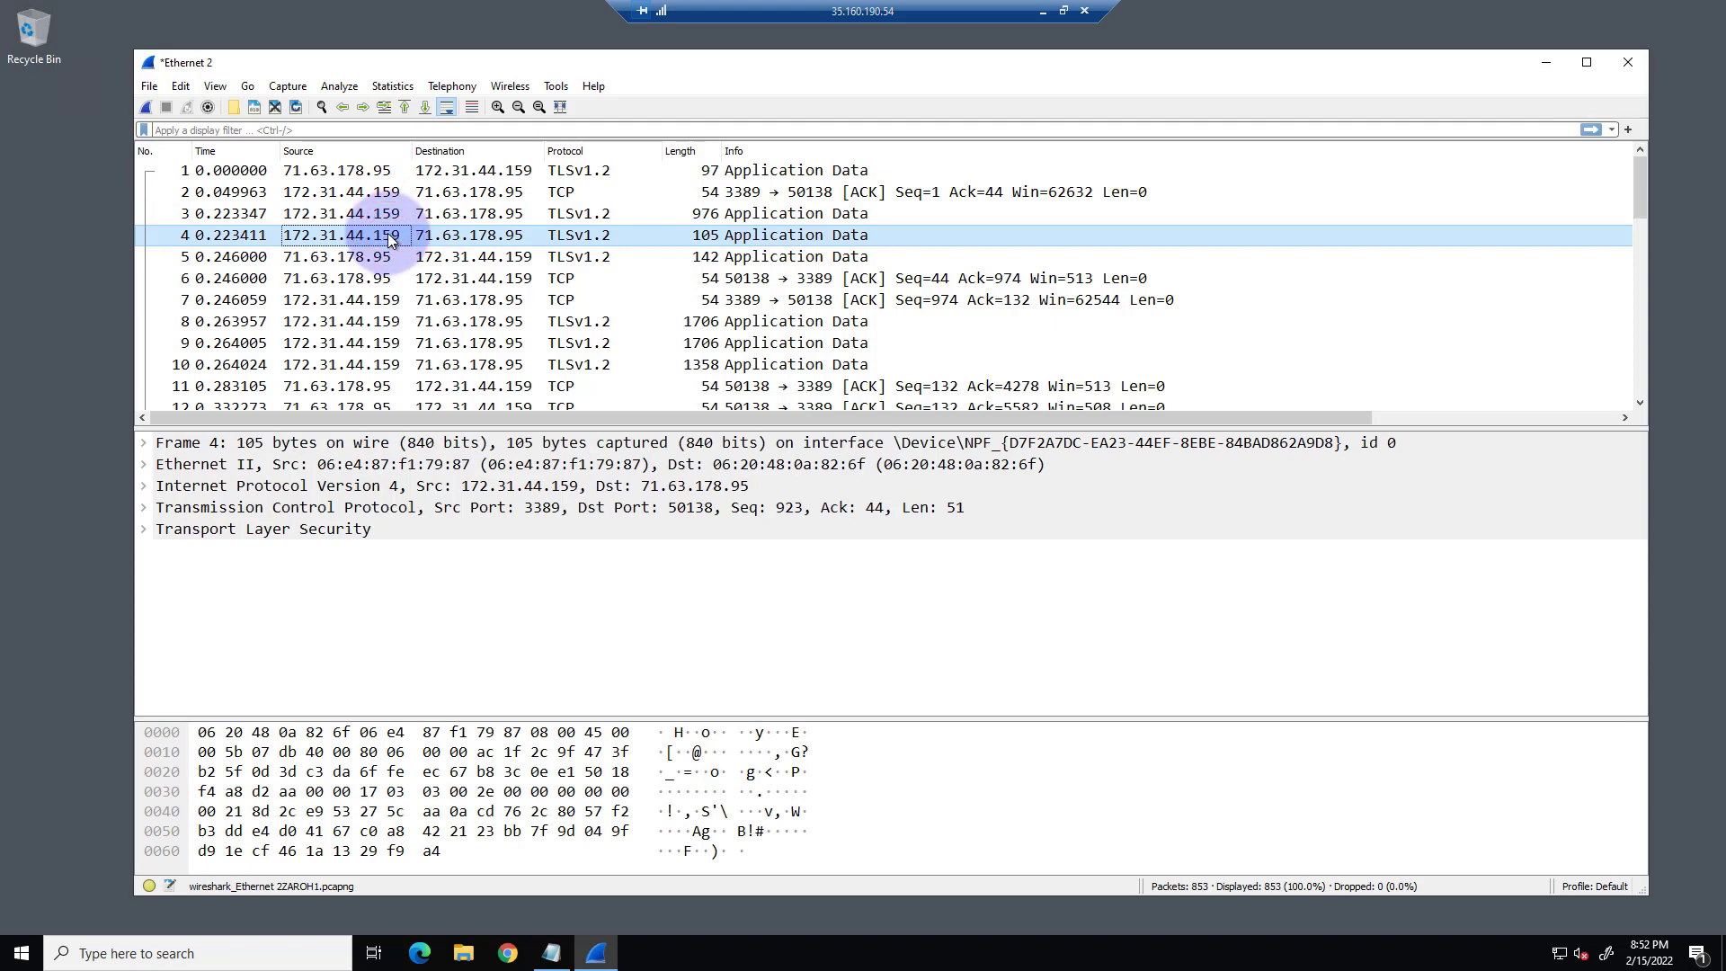
{"action": "left_click", "coordinate": [388, 257]}
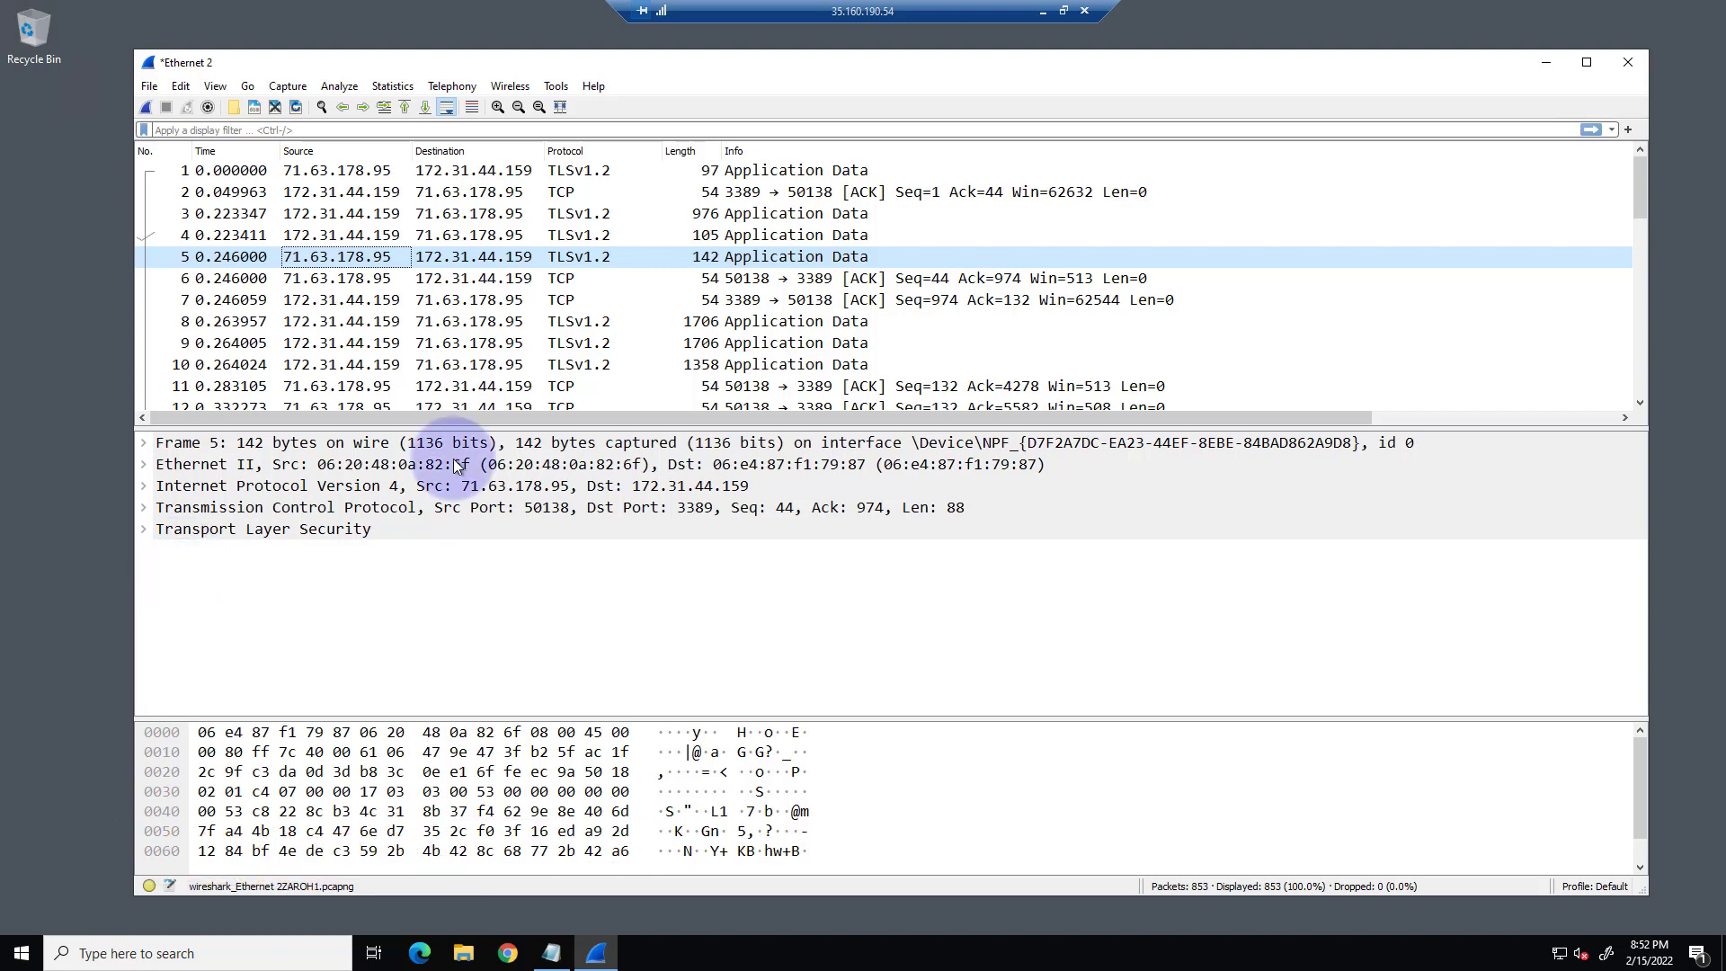
Examine the raw hexadecimal bytes of packet 5 from the beginning to the end of the dump.
{"action": "left_click", "coordinate": [258, 749]}
{"action": "left_click", "coordinate": [224, 739]}
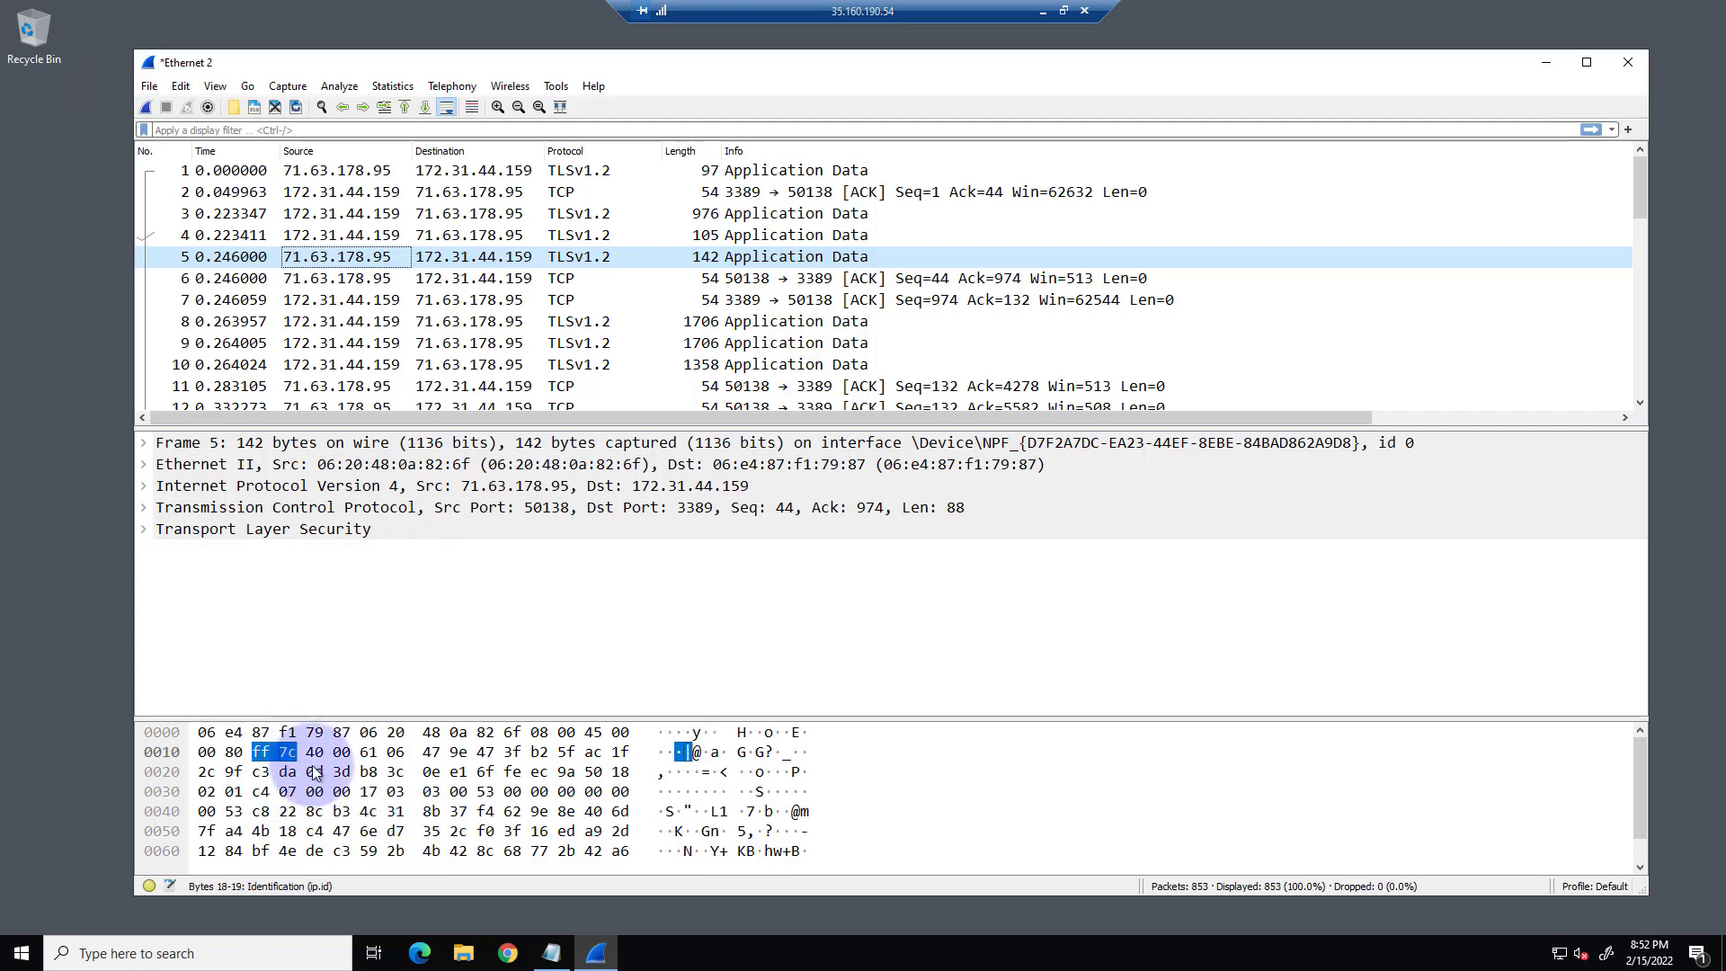
{"action": "scroll", "coordinate": [301, 764], "scroll_direction": "down", "scroll_amount": 1}
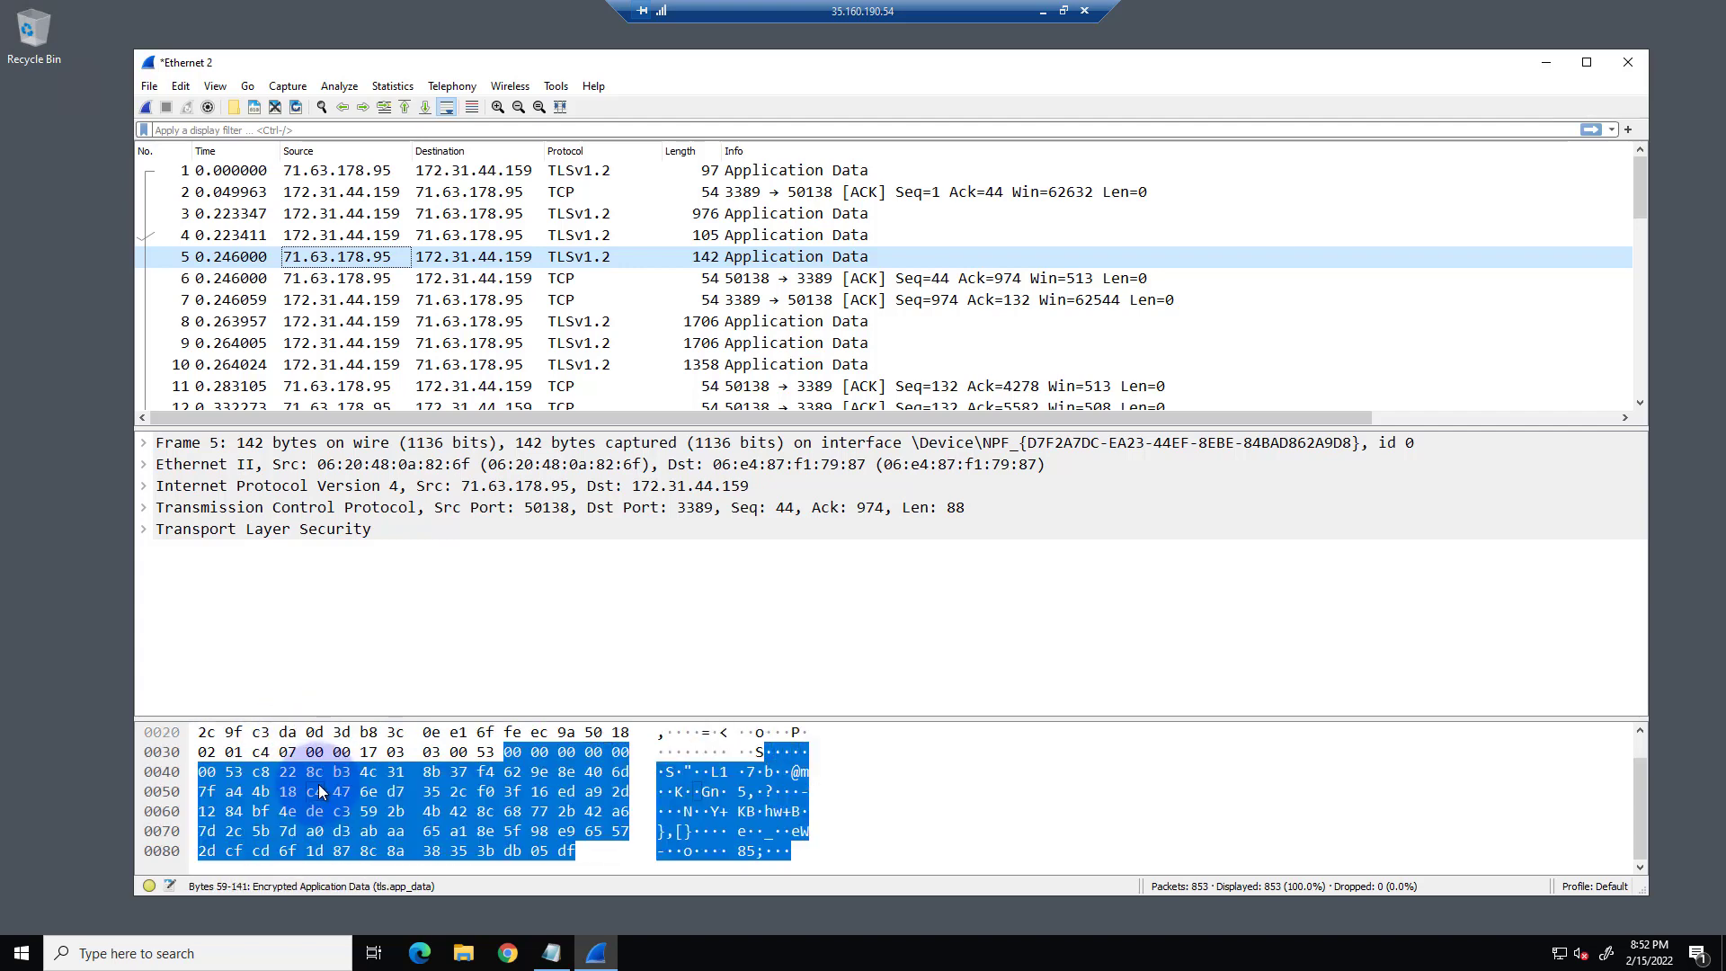
{"action": "scroll", "coordinate": [315, 783], "scroll_direction": "up", "scroll_amount": 1}
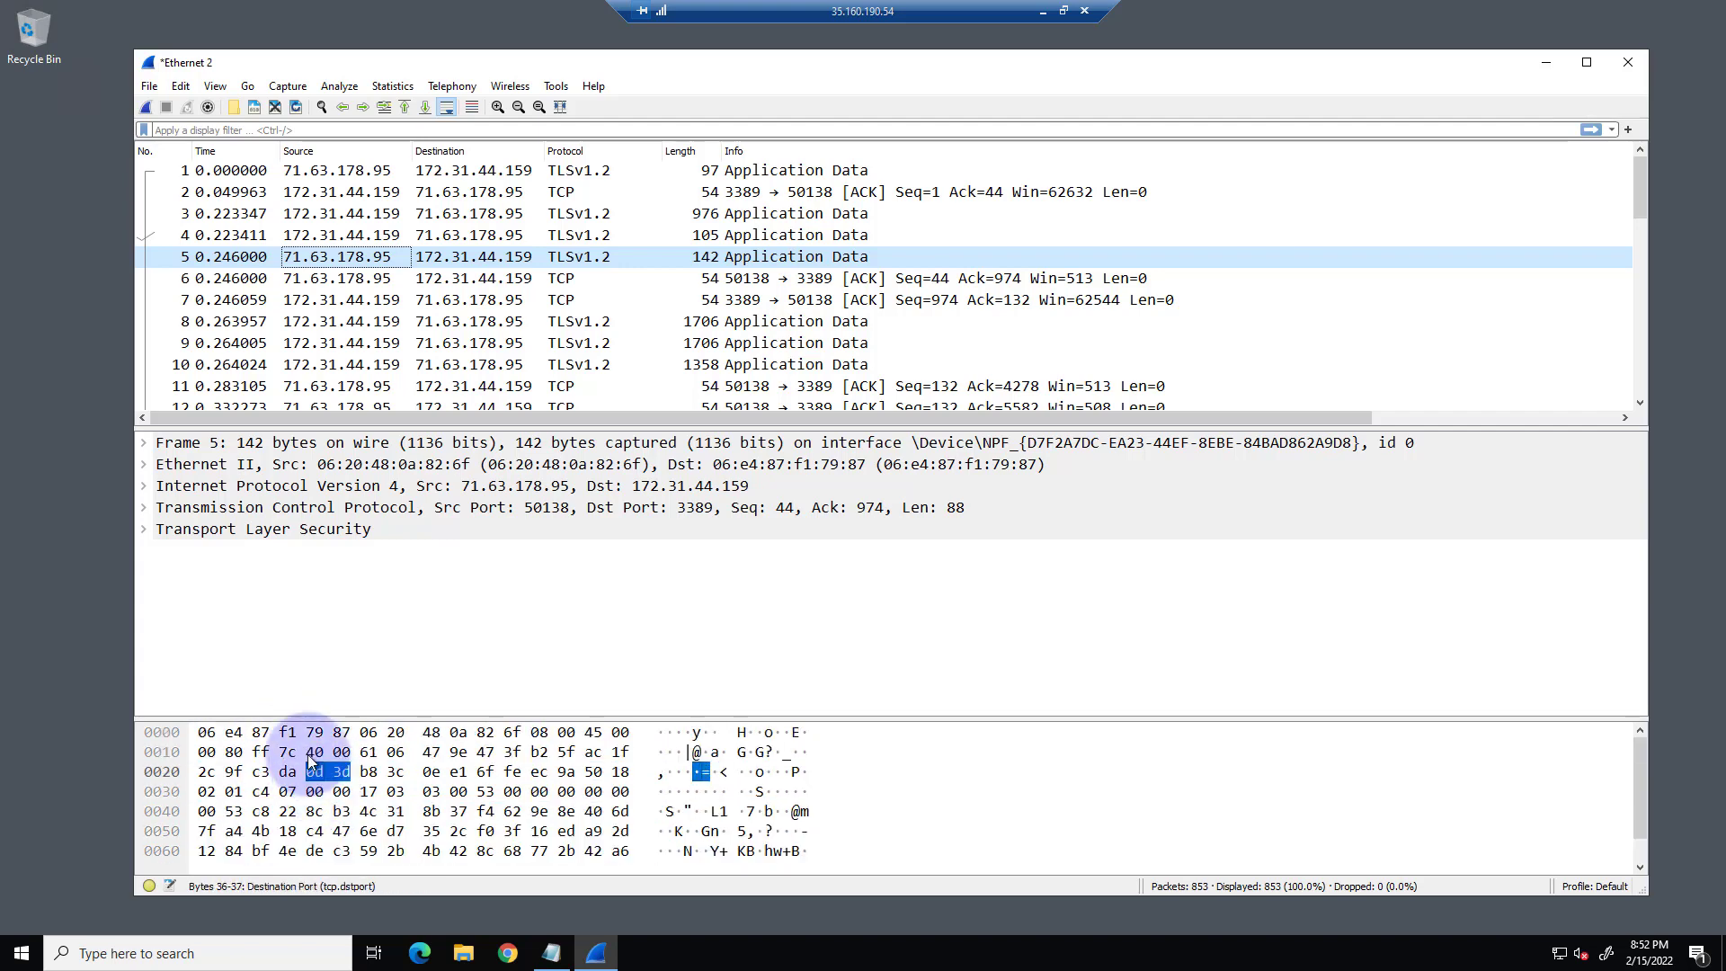